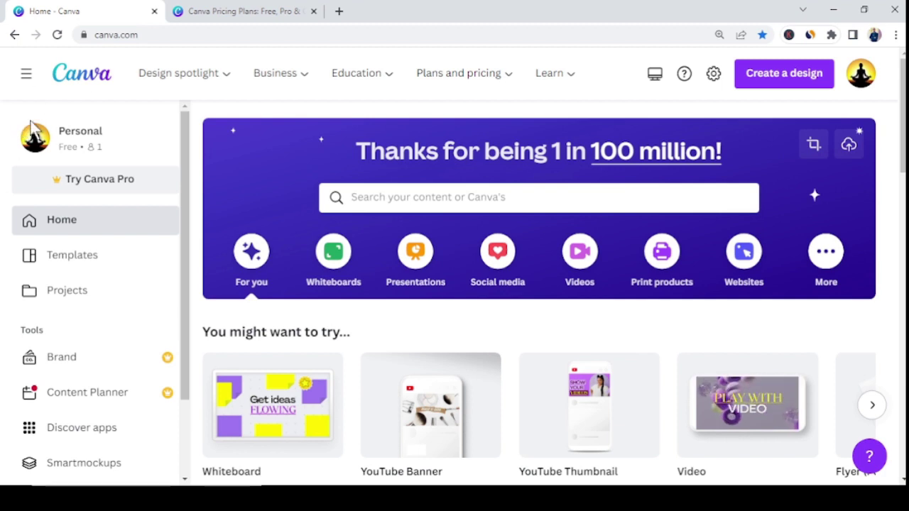
Switch to the already open Canva Plans and pricing tab
key(ctrl+Tab)
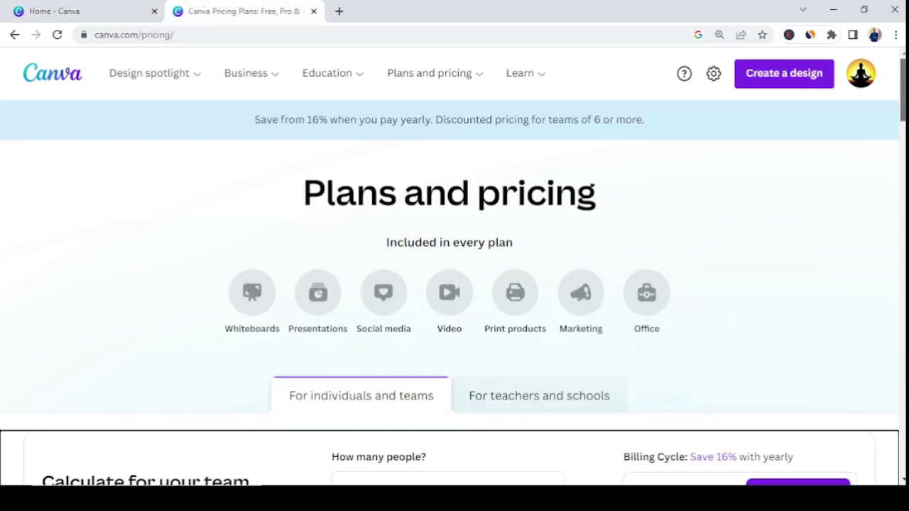
Scroll through the Free, Pro and Teams pricing cards and their feature lists
scroll(455, 267, down, 4)
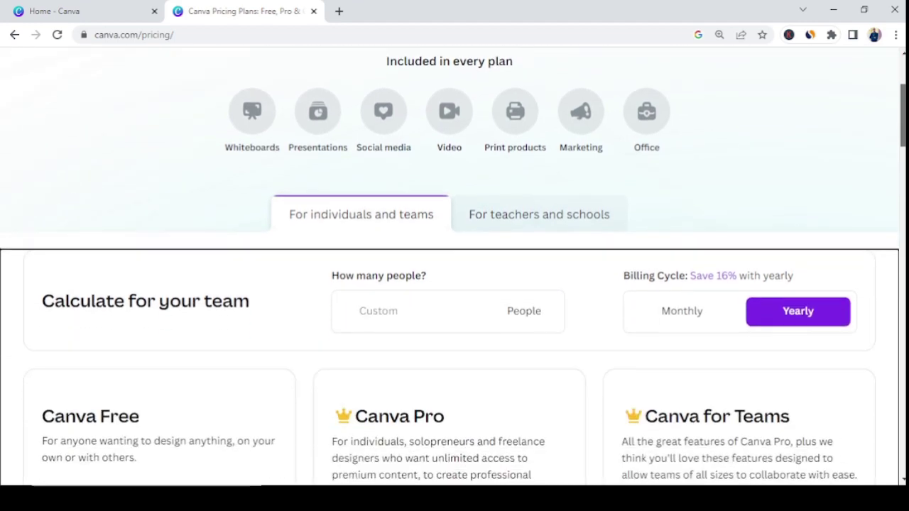
scroll(455, 267, down, 2)
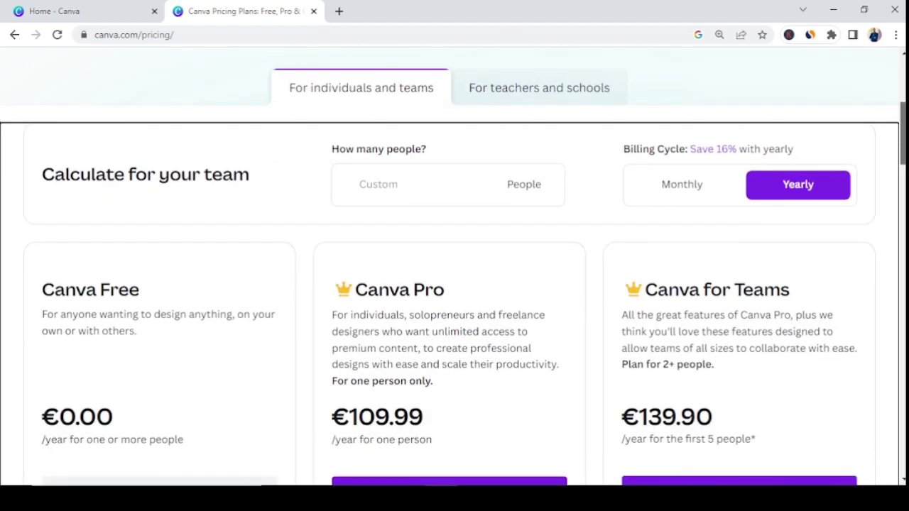
scroll(454, 267, down, 1)
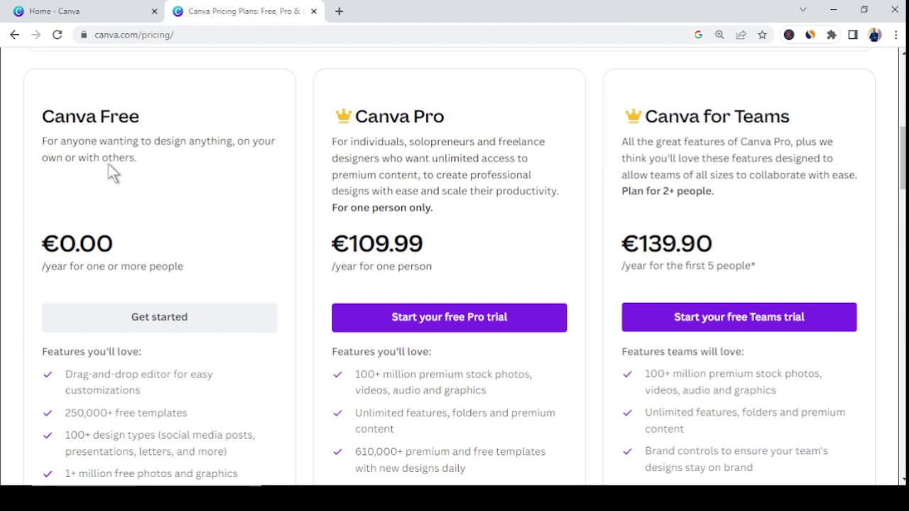
scroll(108, 164, down, 3)
scroll(108, 163, down, 2)
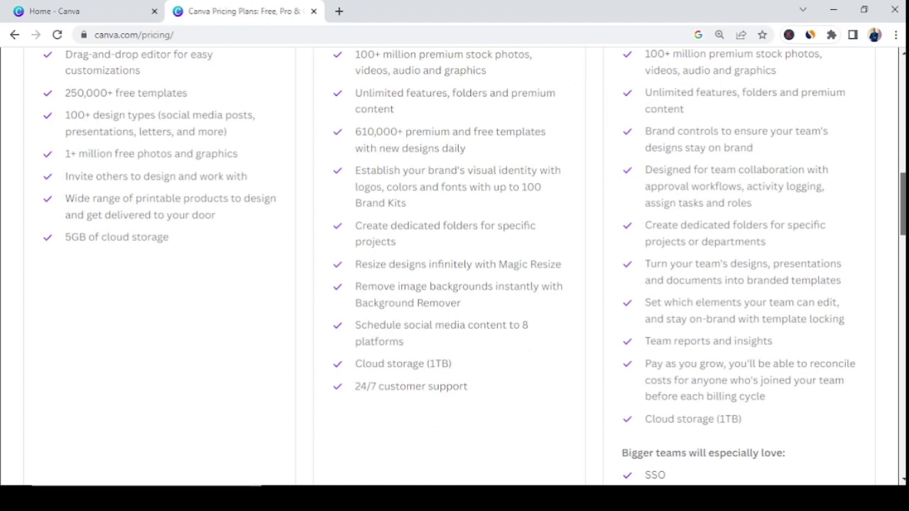
scroll(455, 267, up, 1)
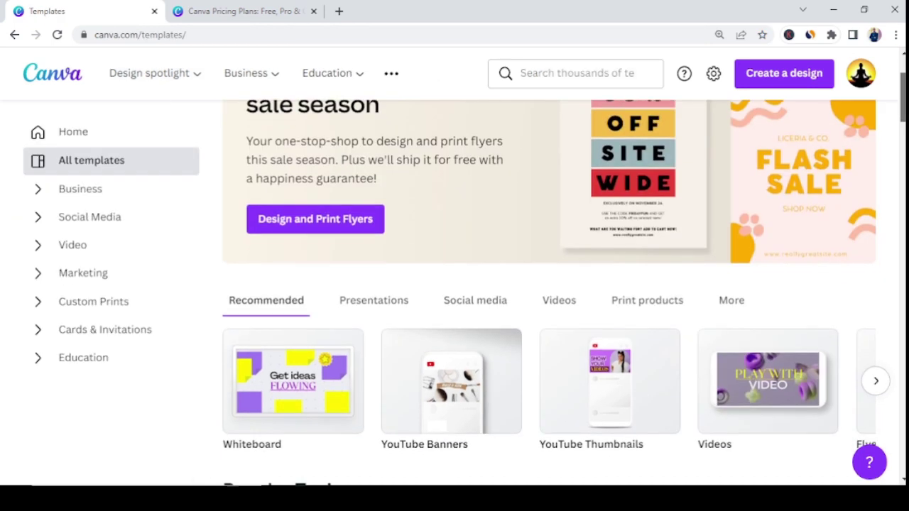
Scroll through the templates and the Elements panel of the pink birthday template
scroll(547, 284, down, 5)
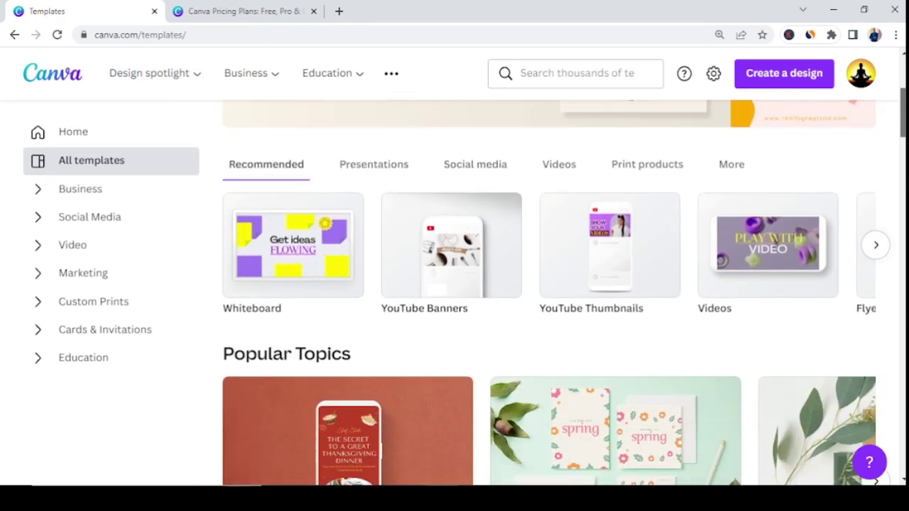
scroll(547, 292, down, 5)
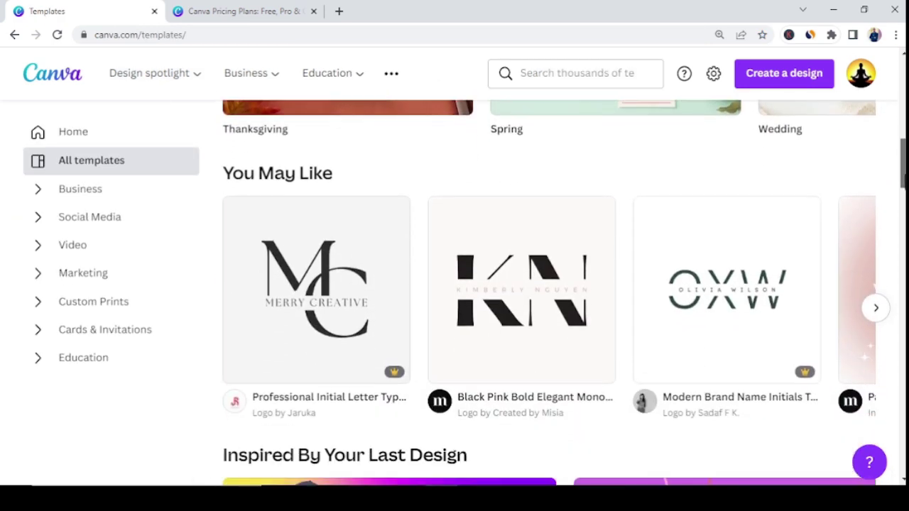
scroll(893, 219, down, 7)
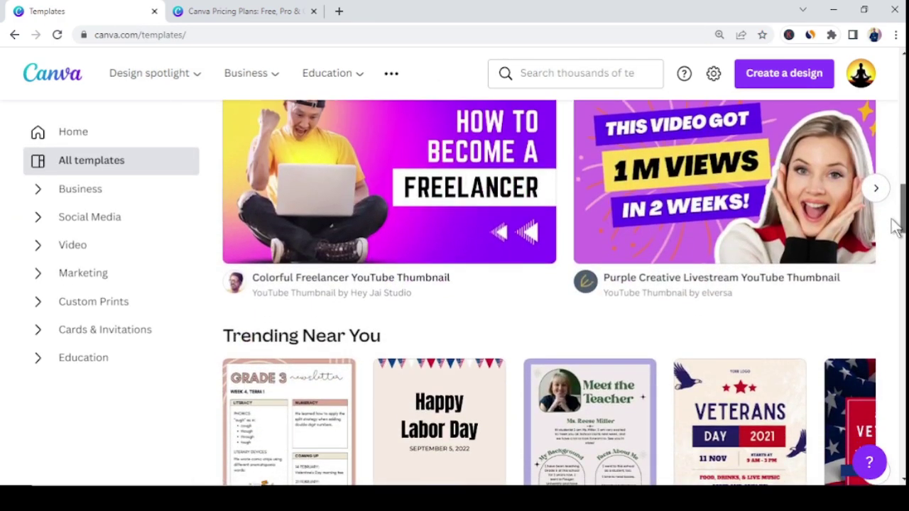
scroll(894, 245, down, 3)
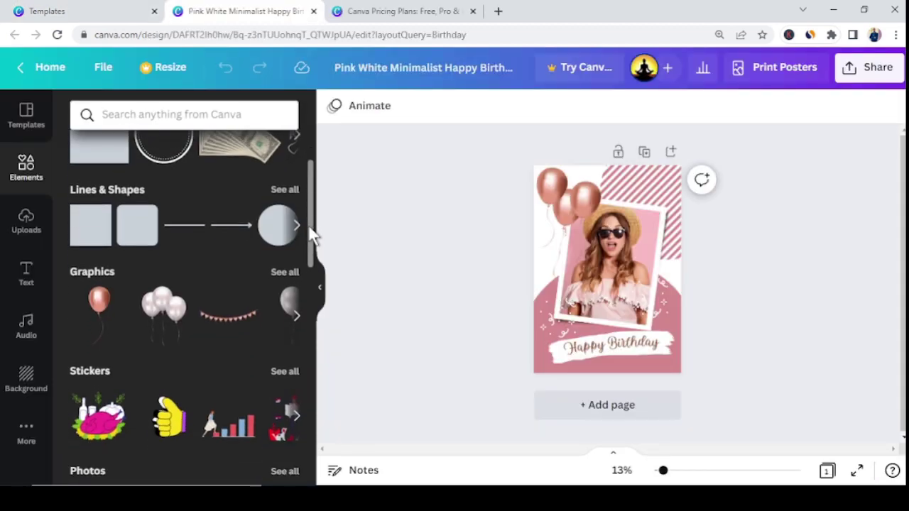
scroll(307, 249, down, 1)
drag(304, 242, 301, 450)
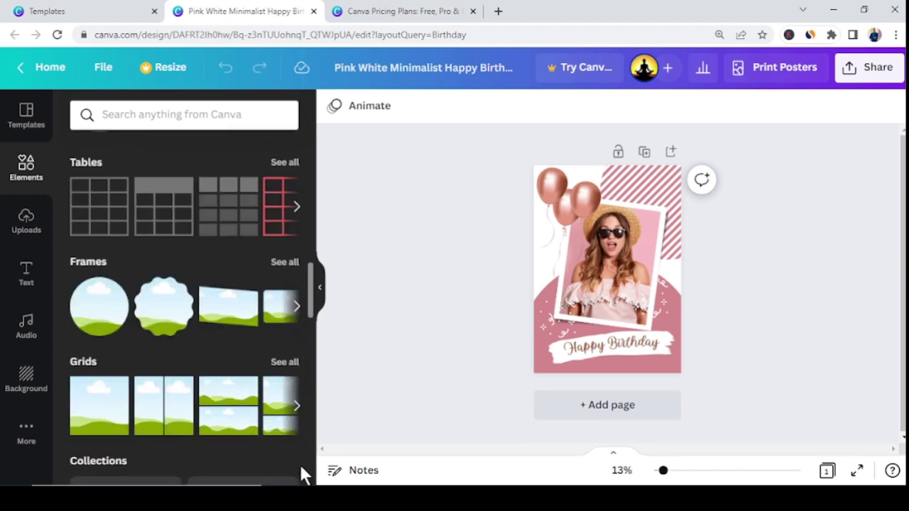
scroll(287, 336, down, 2)
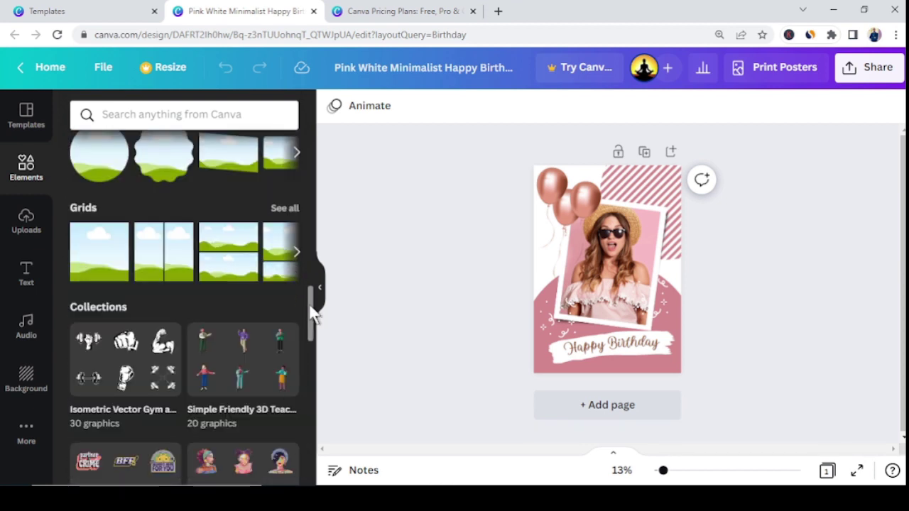
drag(310, 306, 306, 467)
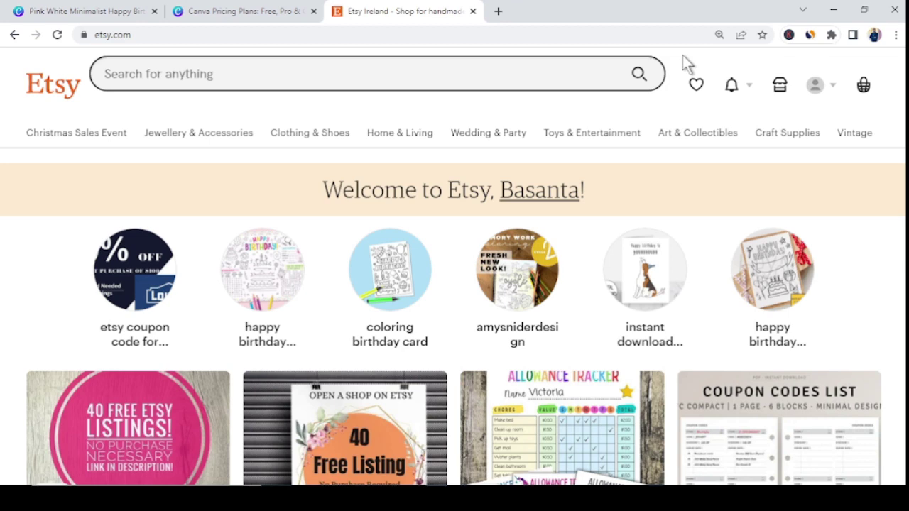
Search Etsy for 'kids colouring pages' using the search suggestion
scroll(683, 64, down, 7)
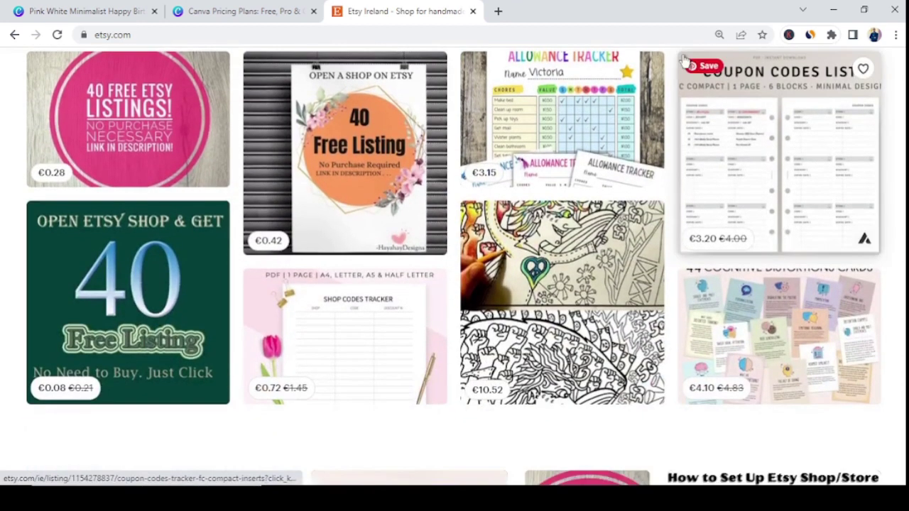
click(383, 75)
text(kids colou)
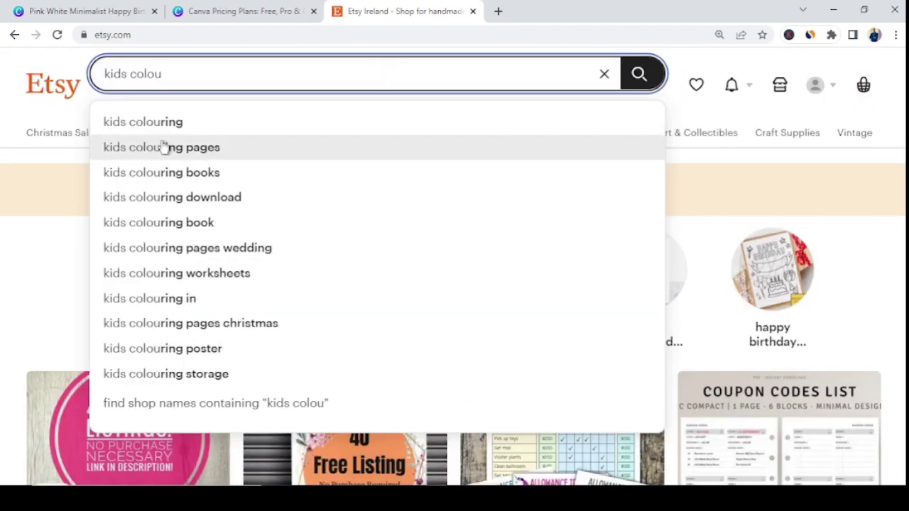
click(166, 151)
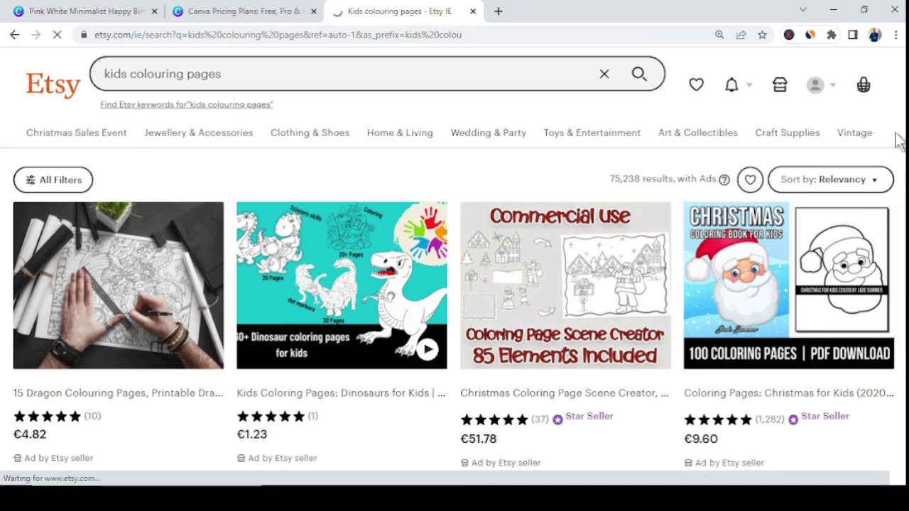
Scroll through the kids colouring pages listings
scroll(899, 141, down, 5)
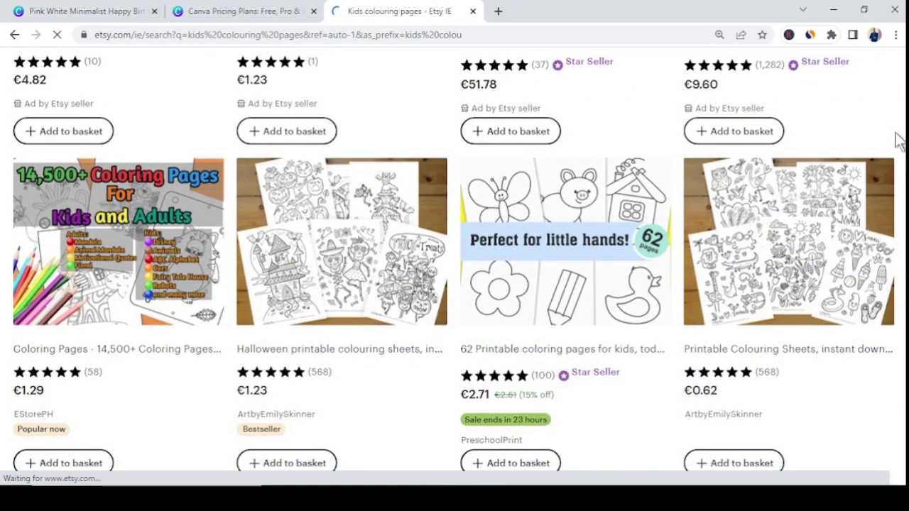
scroll(899, 141, down, 3)
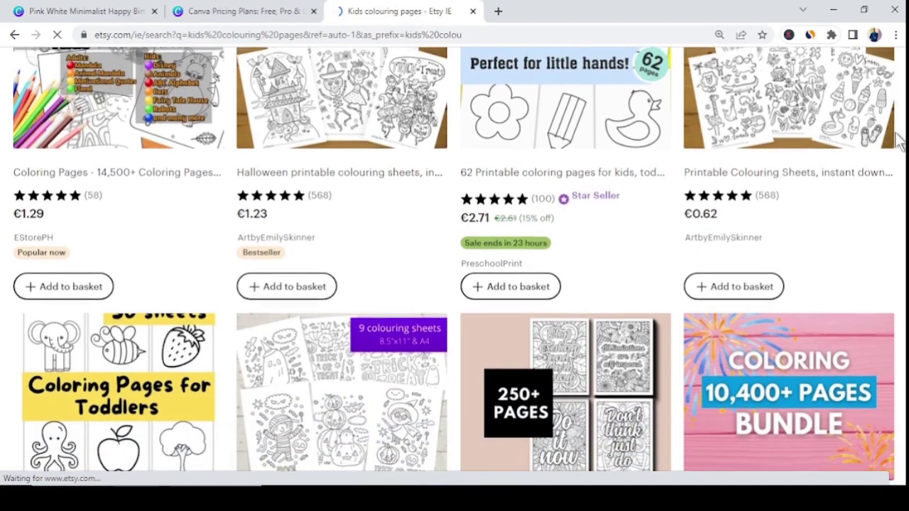
scroll(900, 140, down, 4)
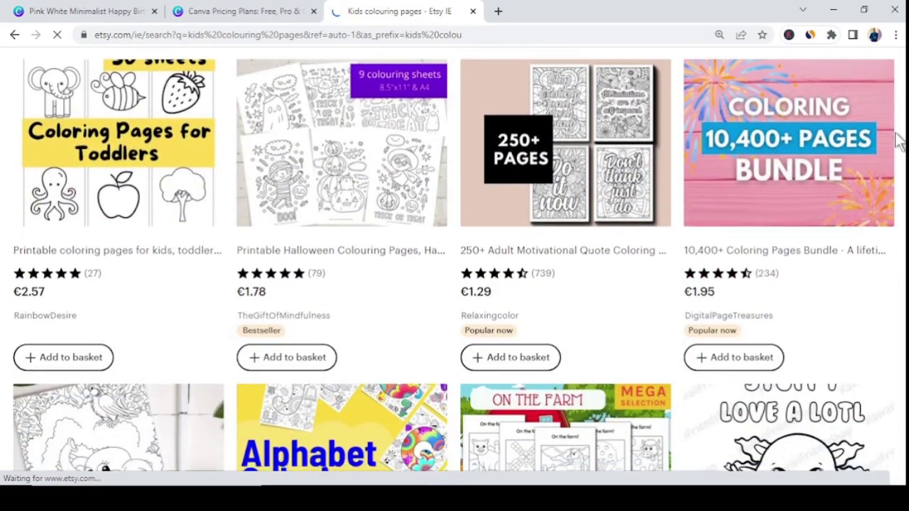
scroll(899, 140, down, 4)
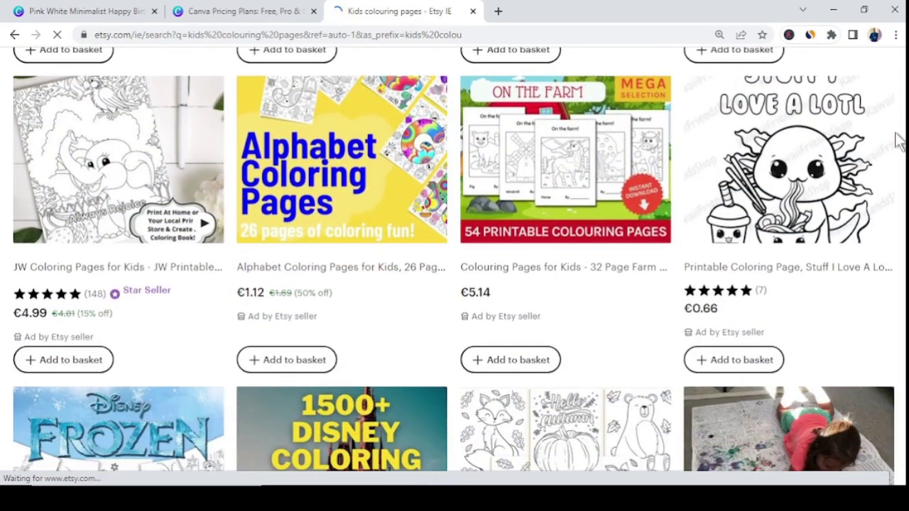
scroll(900, 140, down, 3)
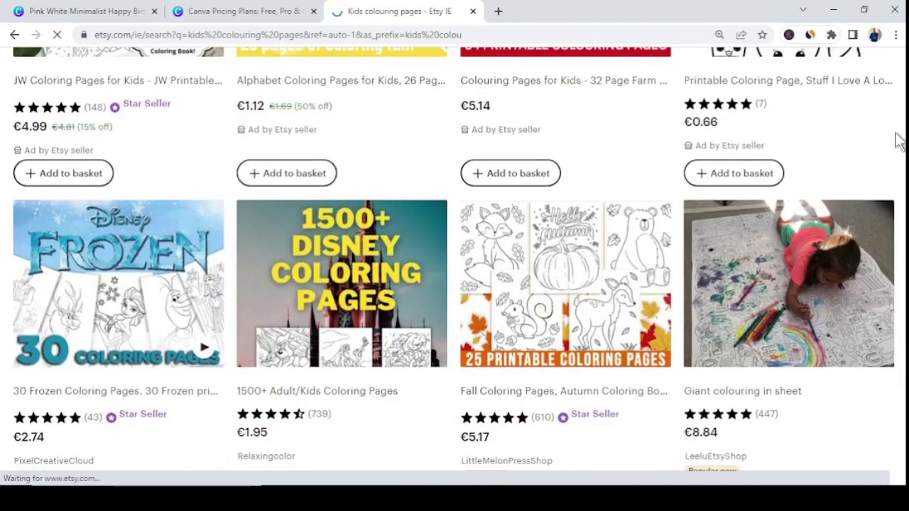
scroll(900, 141, down, 2)
Scroll the results and open the PRINTABLE Halloween Coloring Pages listing in a new tab
scroll(899, 141, down, 1)
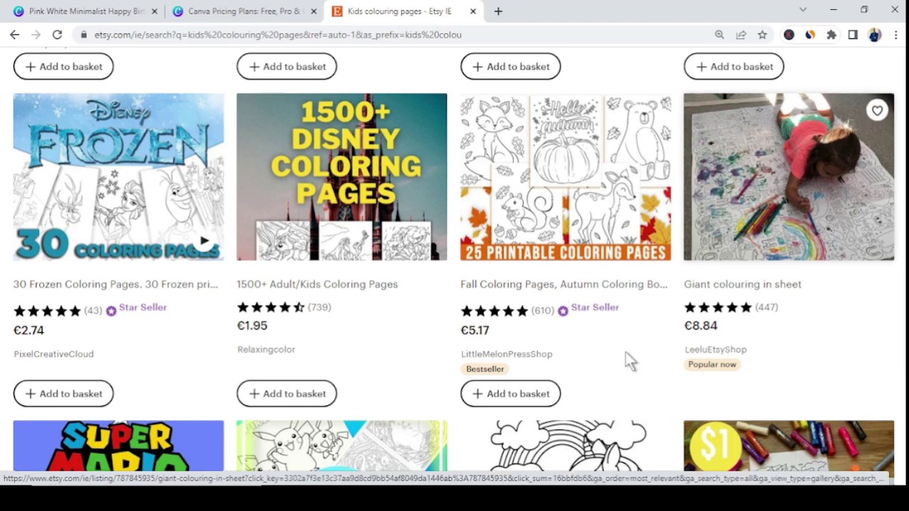
scroll(614, 367, down, 3)
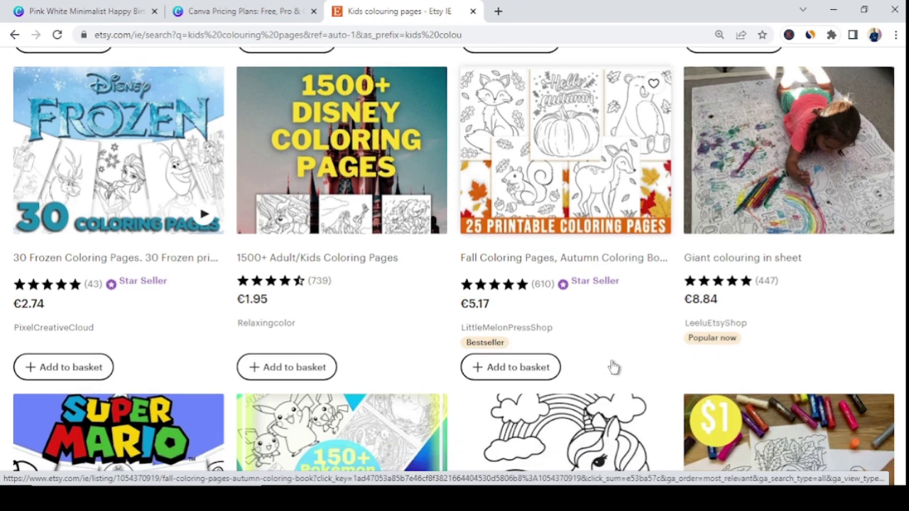
scroll(614, 367, down, 3)
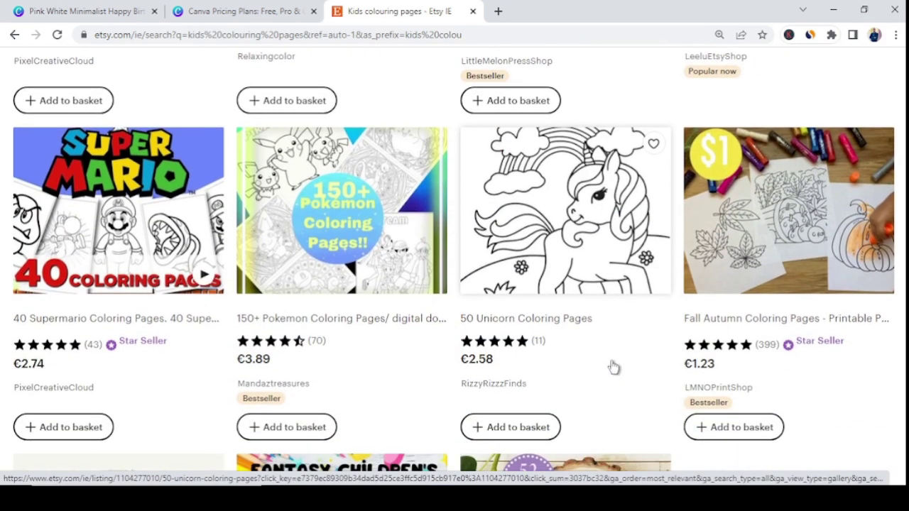
scroll(613, 366, down, 5)
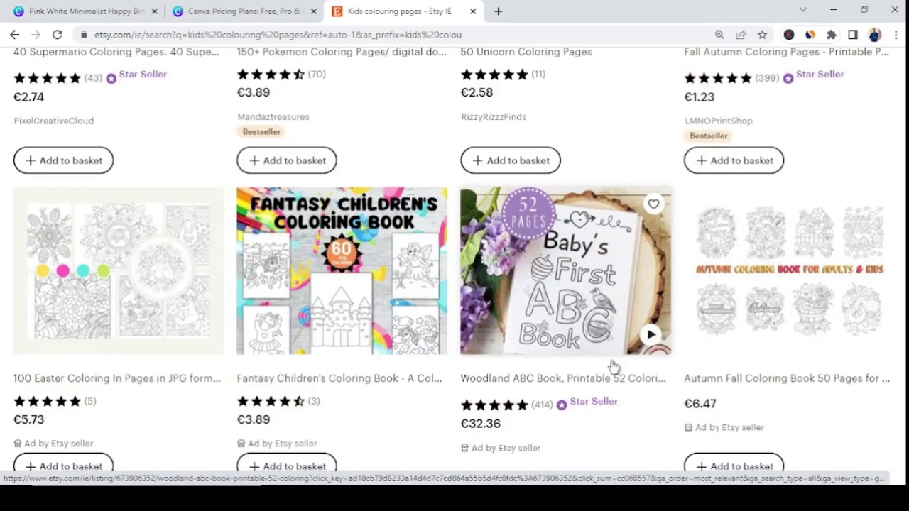
scroll(613, 367, down, 5)
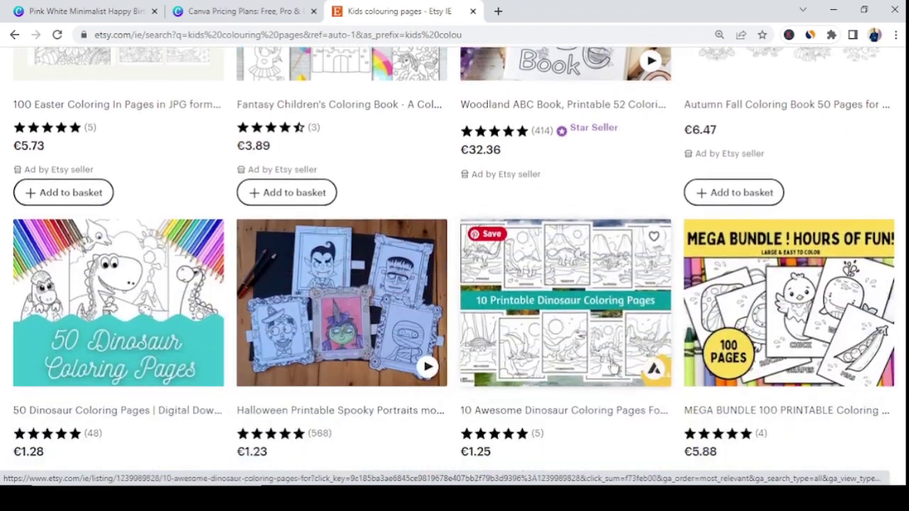
scroll(614, 367, down, 6)
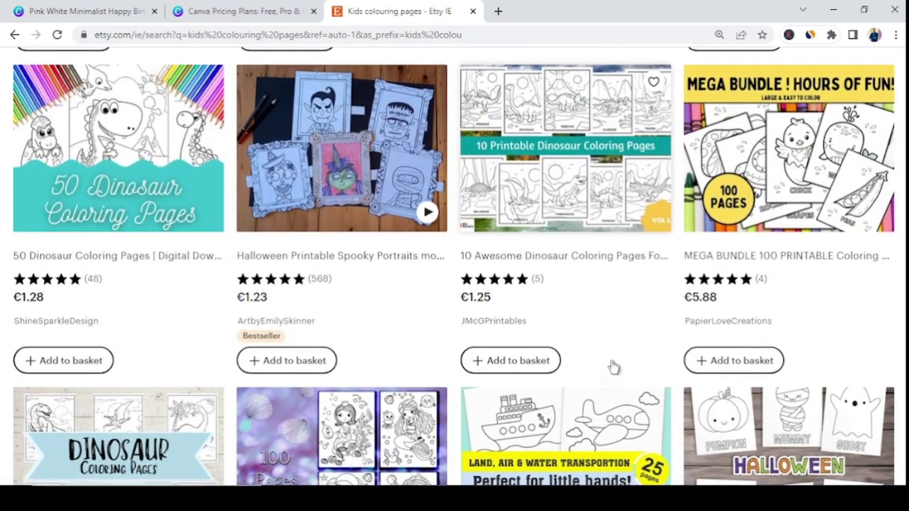
scroll(614, 367, down, 1)
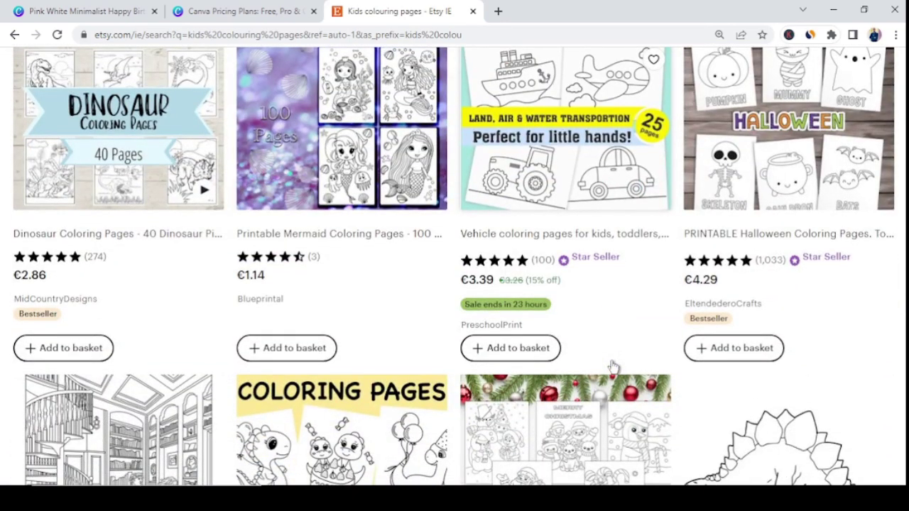
scroll(610, 368, up, 1)
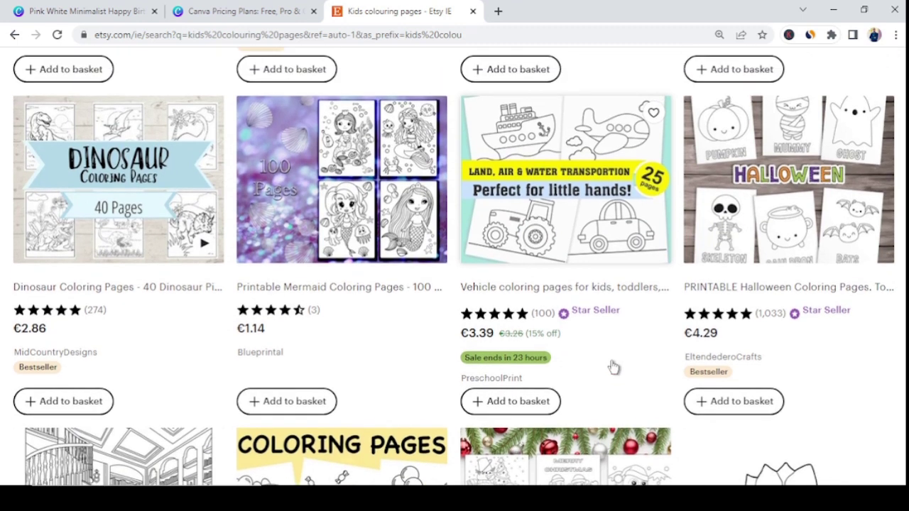
click(821, 226)
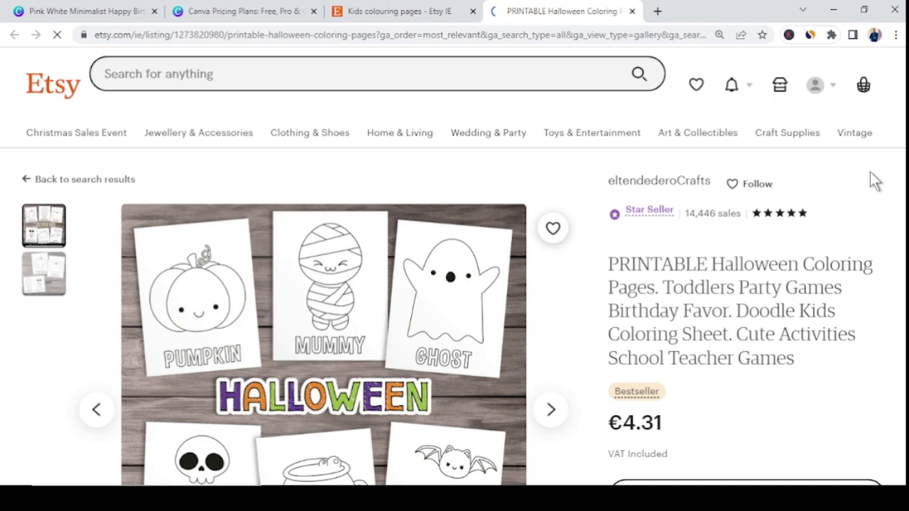
Flip through the Halloween listing's image carousel
scroll(558, 284, down, 2)
click(553, 278)
click(558, 283)
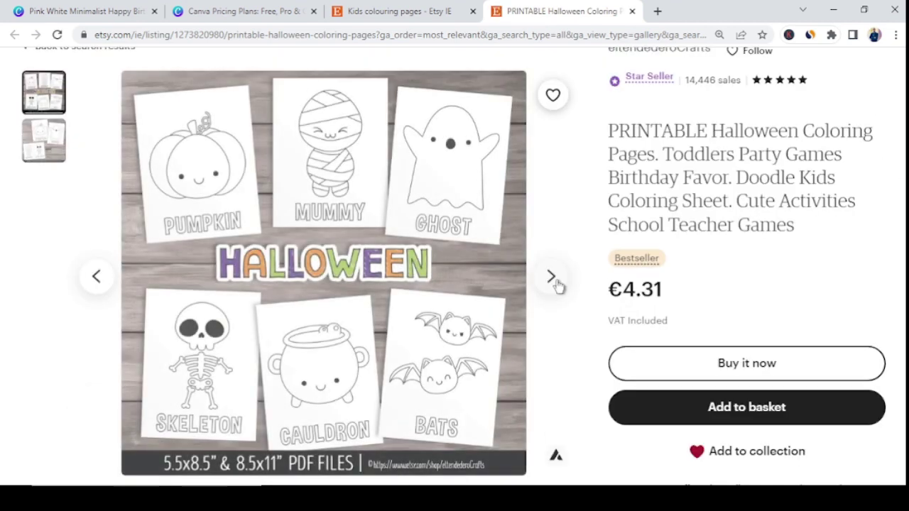
click(558, 284)
Return to the kids colouring pages search results and scroll further down
key(ctrl+shift+Tab)
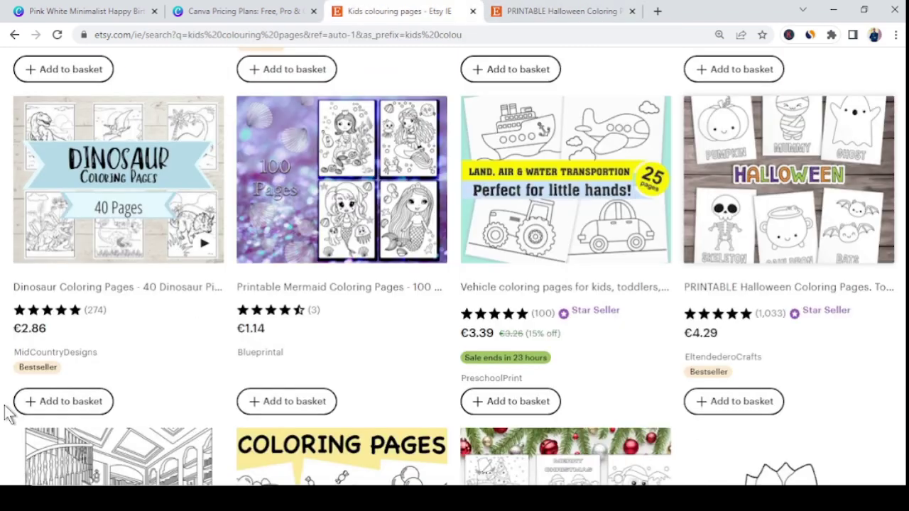
scroll(7, 414, down, 5)
scroll(7, 415, down, 2)
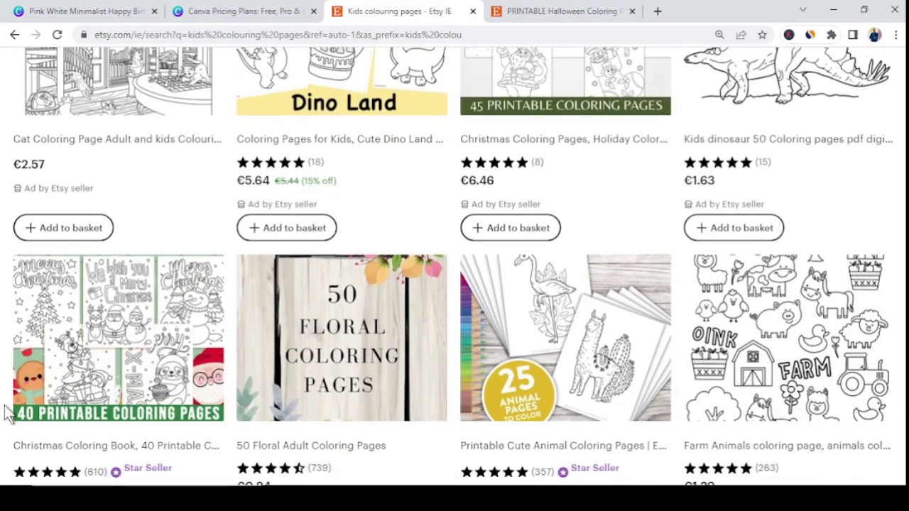
scroll(7, 414, down, 4)
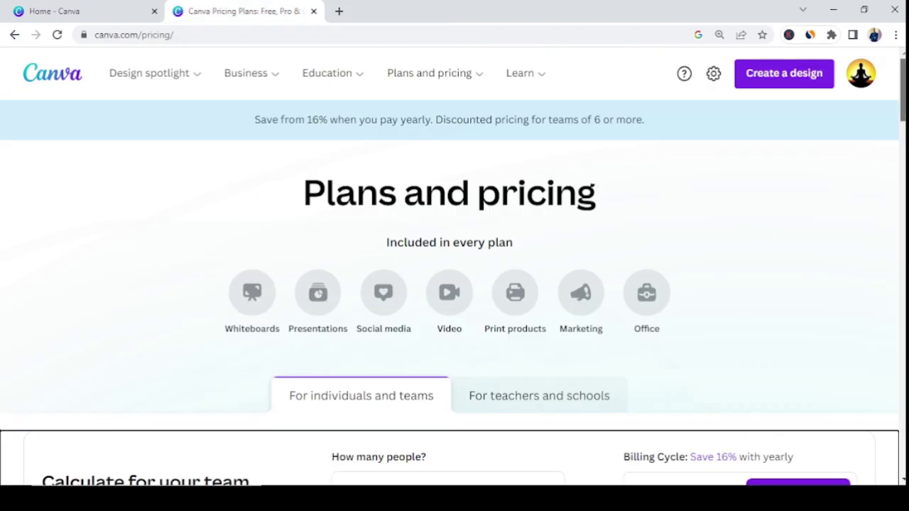
scroll(454, 264, down, 3)
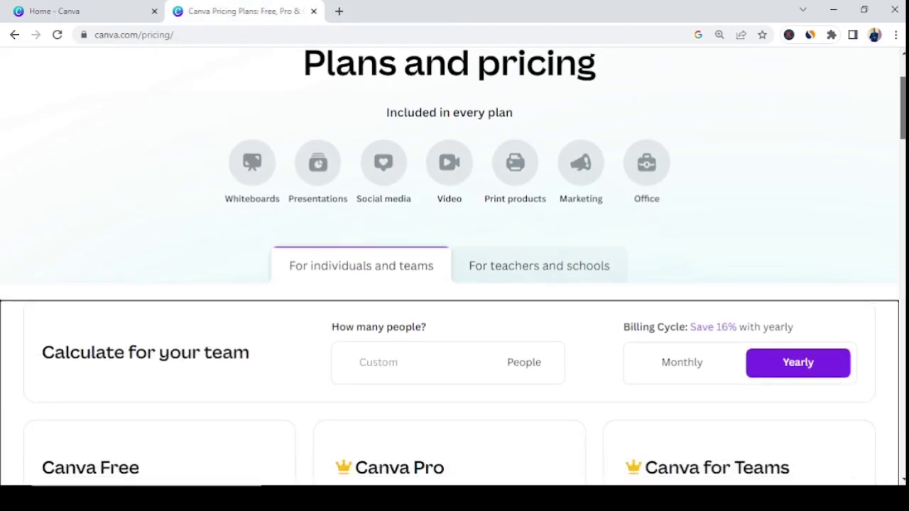
scroll(453, 264, down, 3)
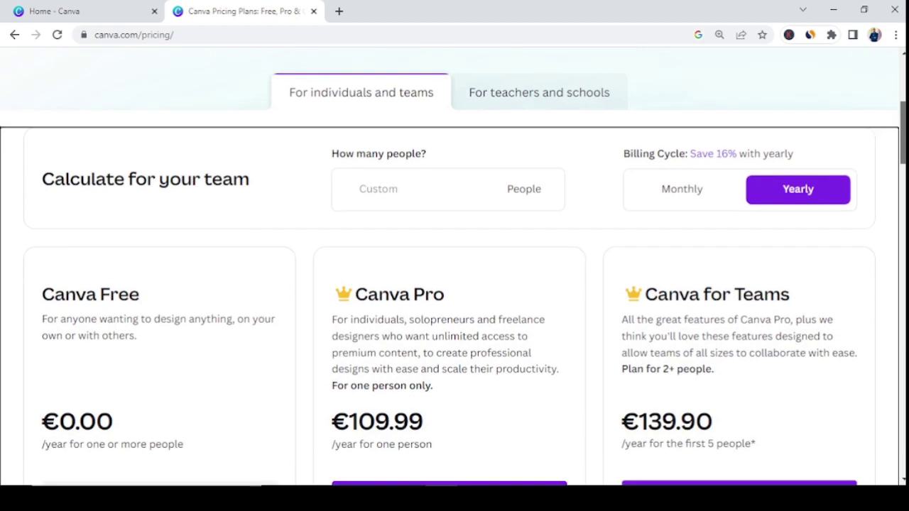
scroll(453, 264, down, 2)
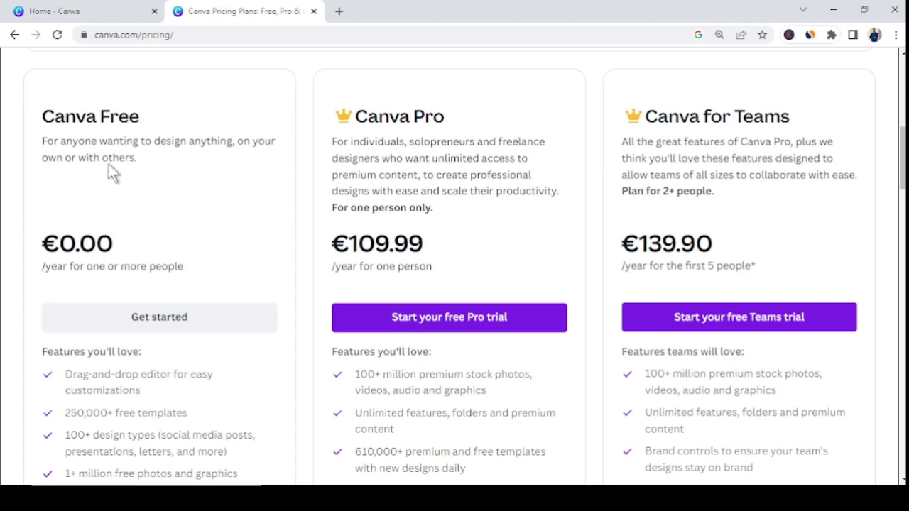
scroll(109, 165, down, 3)
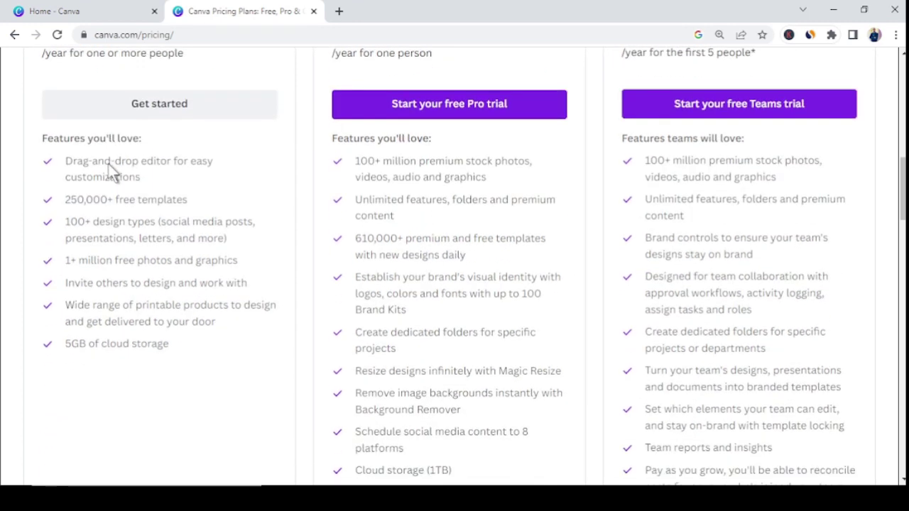
scroll(108, 167, down, 2)
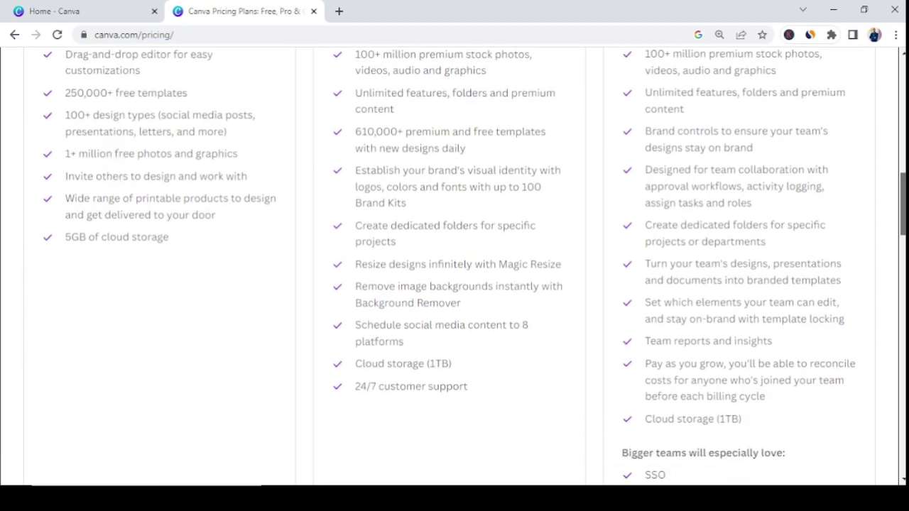
drag(903, 202, 904, 155)
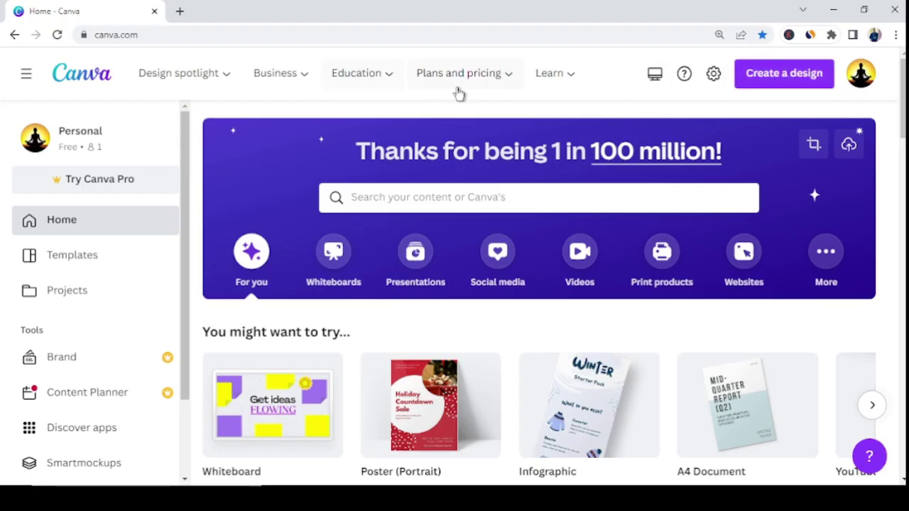
Create a custom-size design of 4000 × 3050 px
click(779, 79)
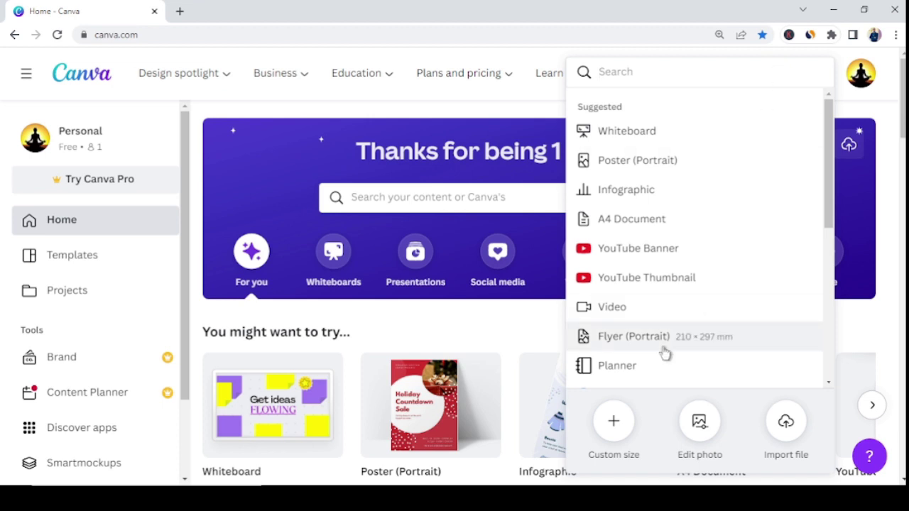
click(616, 427)
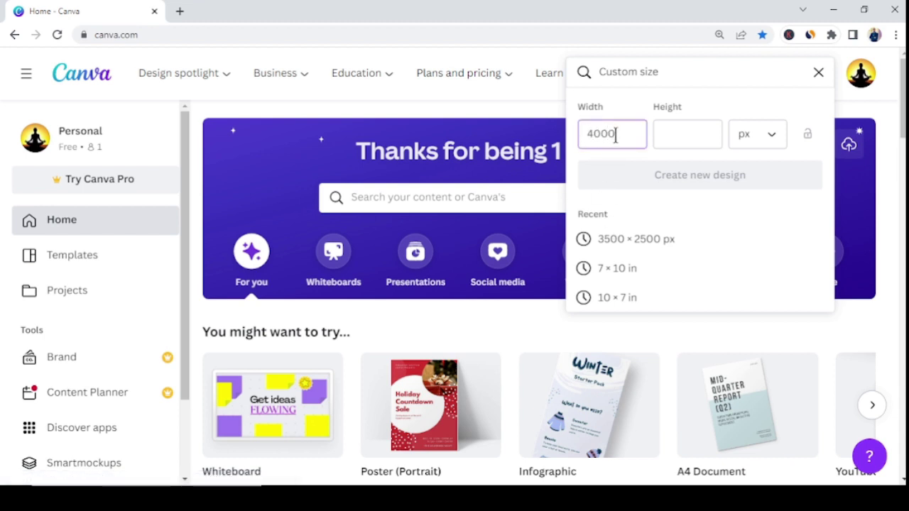
click(668, 138)
text(3)
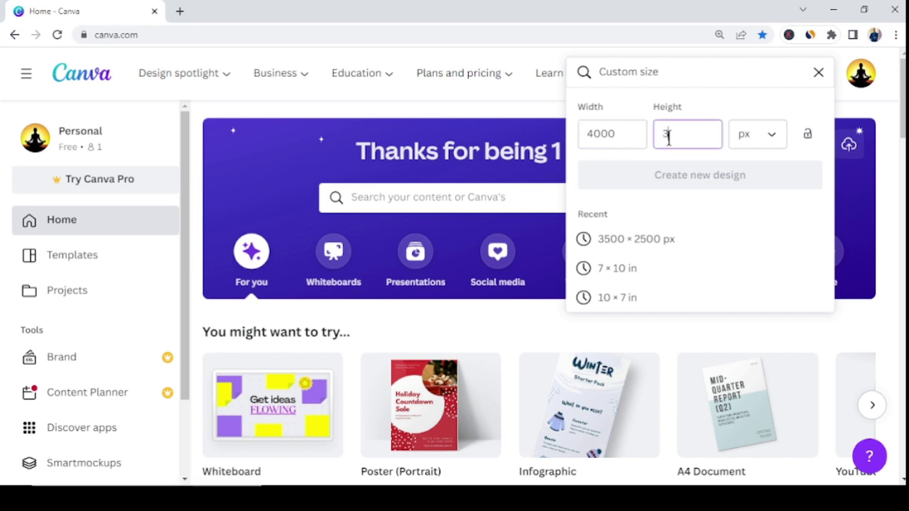
text(00)
key(BackSpace)
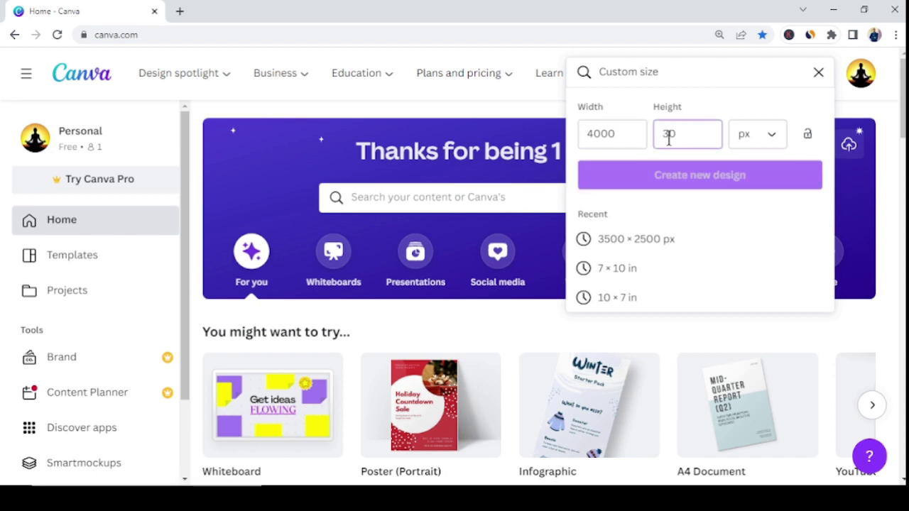
text(500)
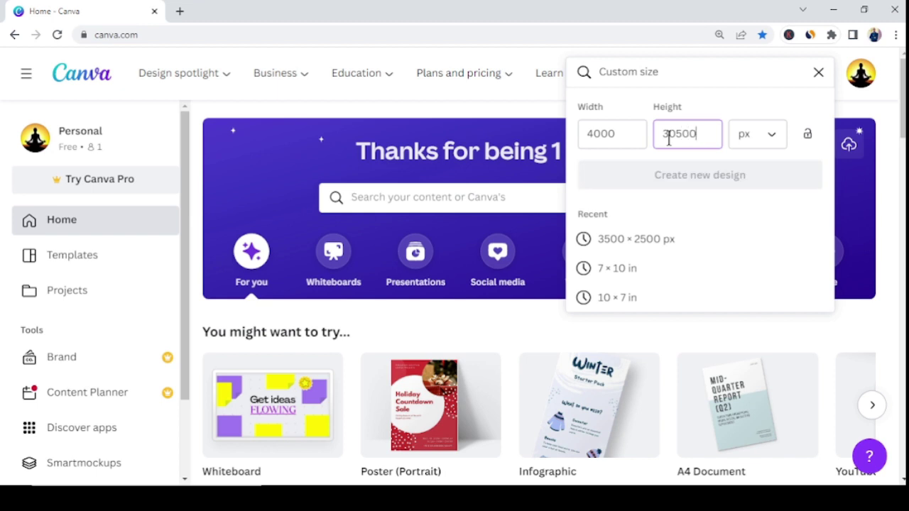
key(BackSpace)
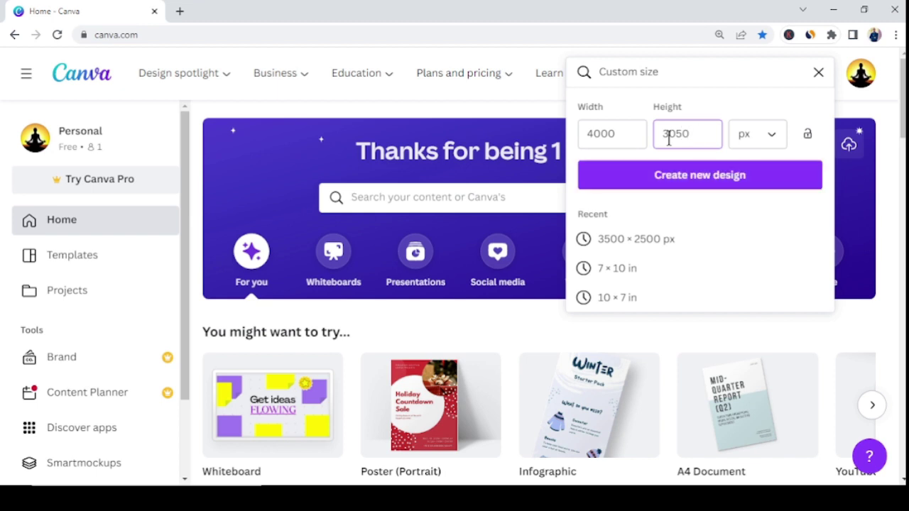
click(658, 184)
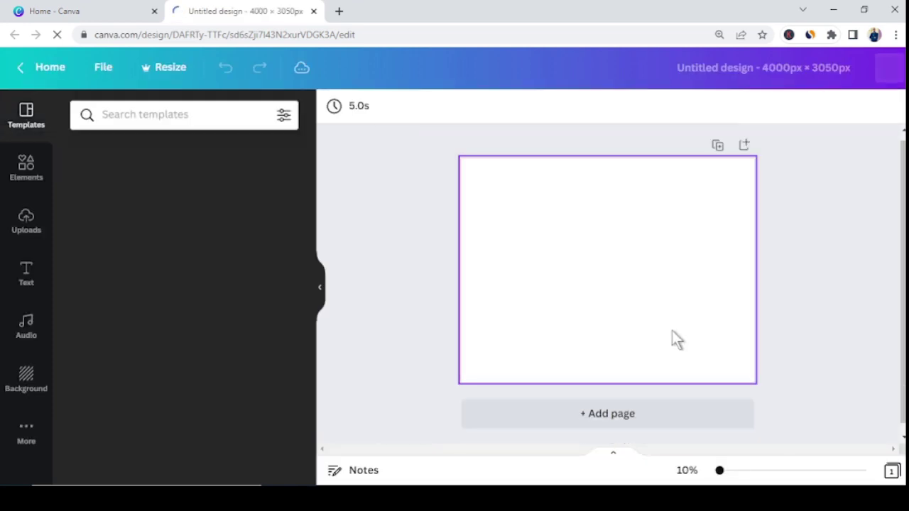
Search Elements for 'dog' and add the outline sitting-dog graphic to the page
drag(654, 471, 662, 471)
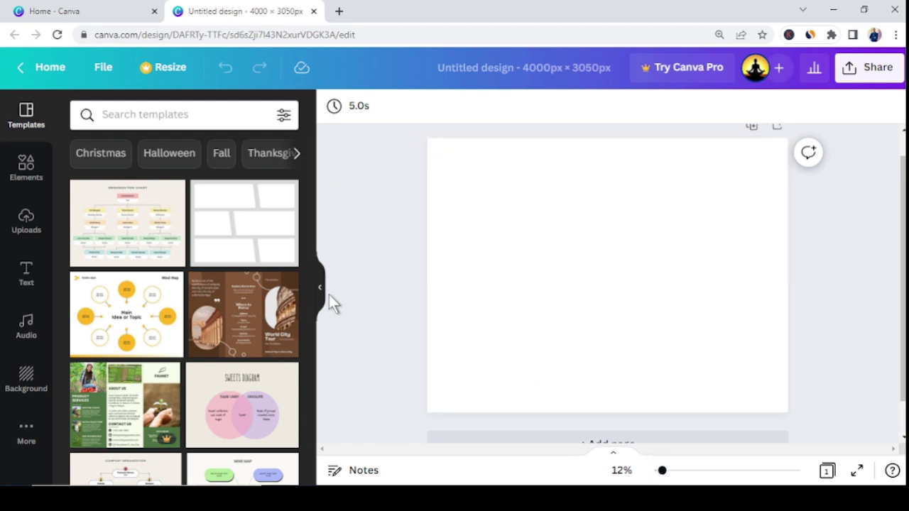
click(28, 173)
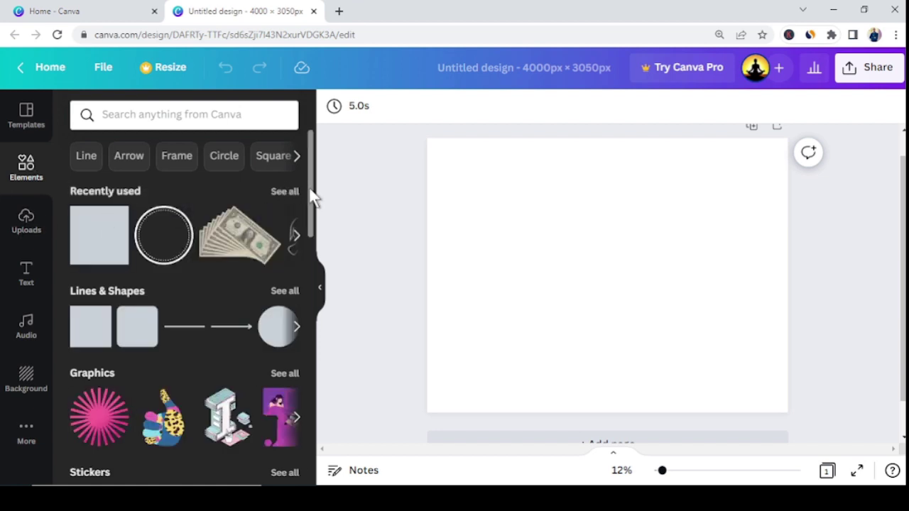
drag(315, 198, 292, 277)
click(166, 115)
text(dog)
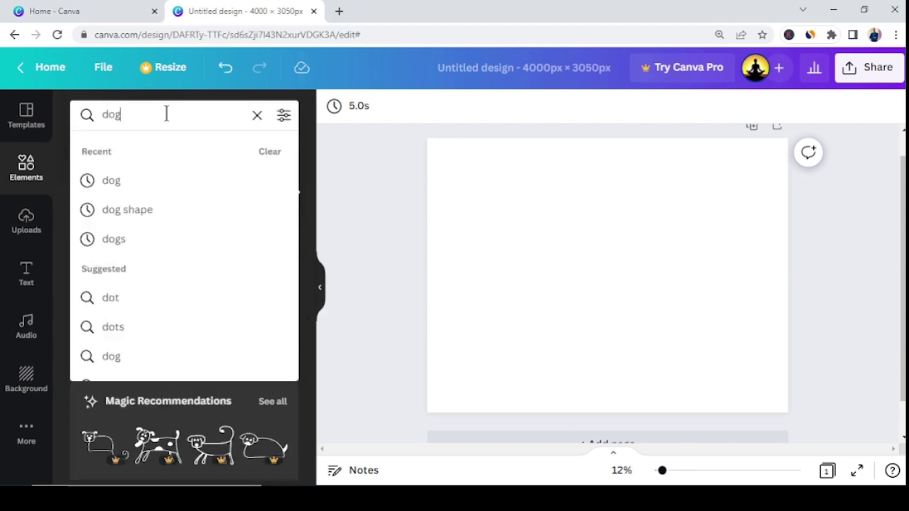
key(Return)
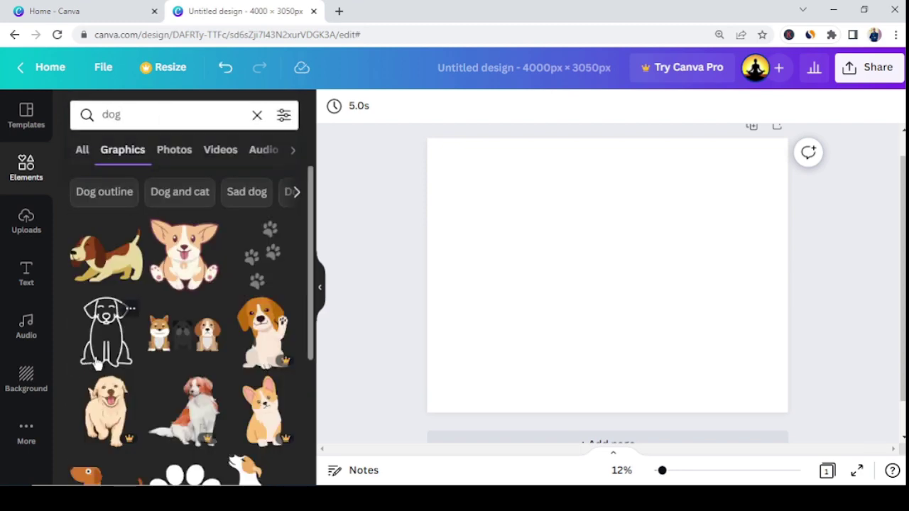
click(104, 353)
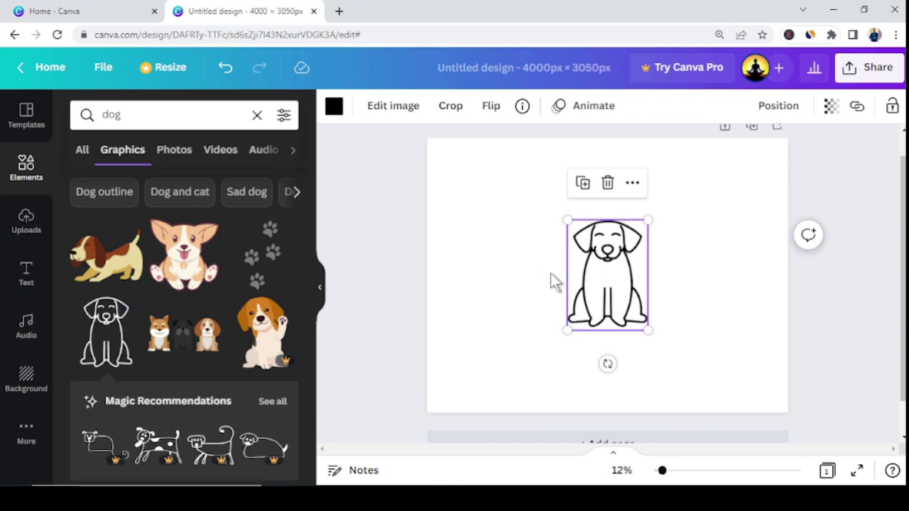
Move the dog to the upper-left and enlarge it to about 1,392 × 1,900
drag(589, 283, 483, 235)
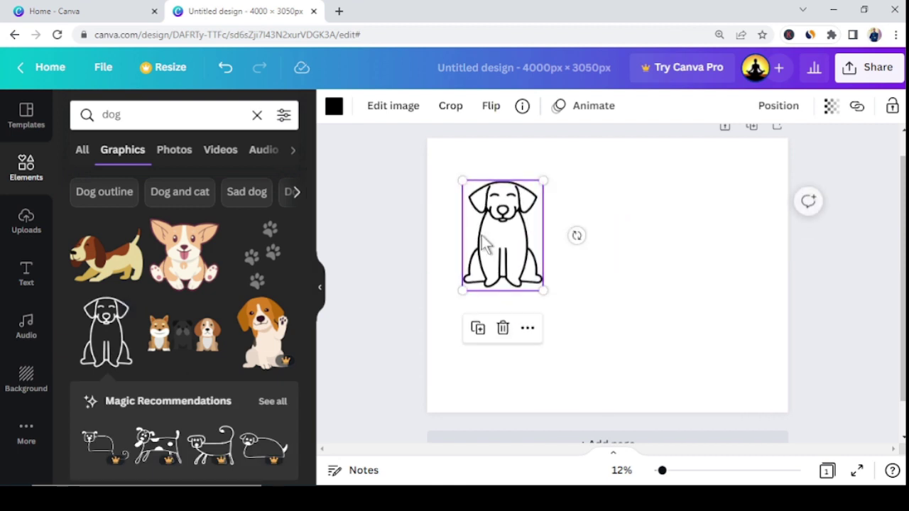
drag(543, 288, 547, 355)
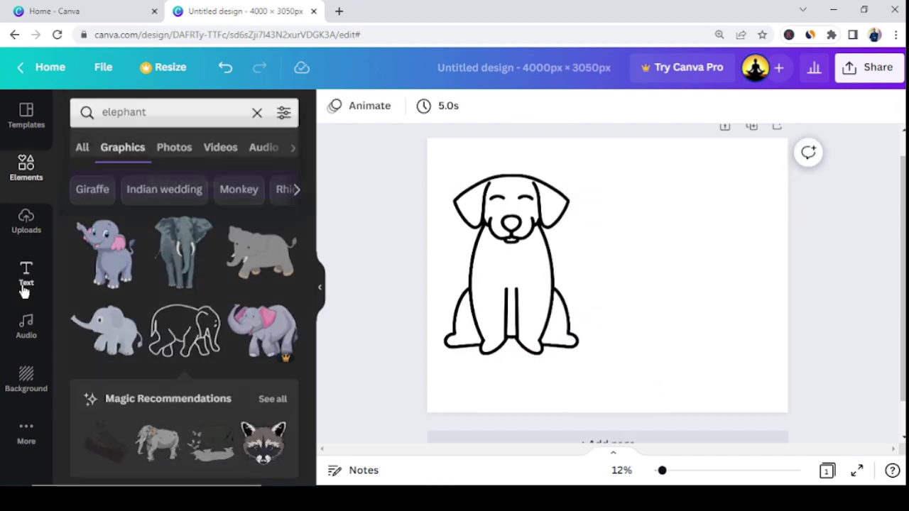
click(26, 273)
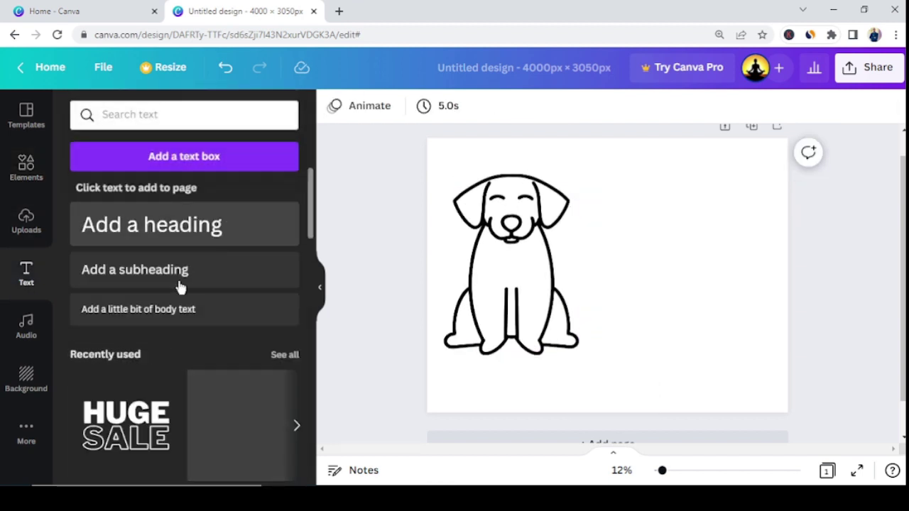
Add a 'Dog' heading below the dog and set its font to League Spartan
click(188, 248)
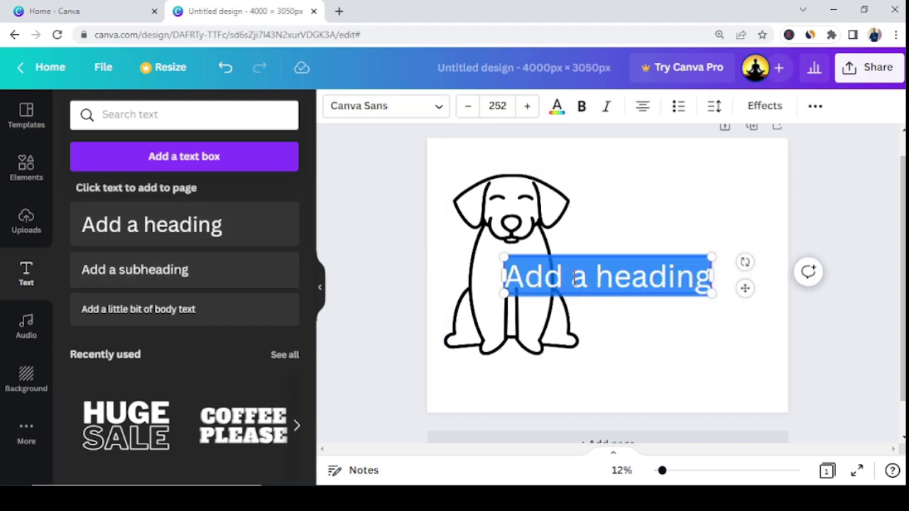
text(Dog)
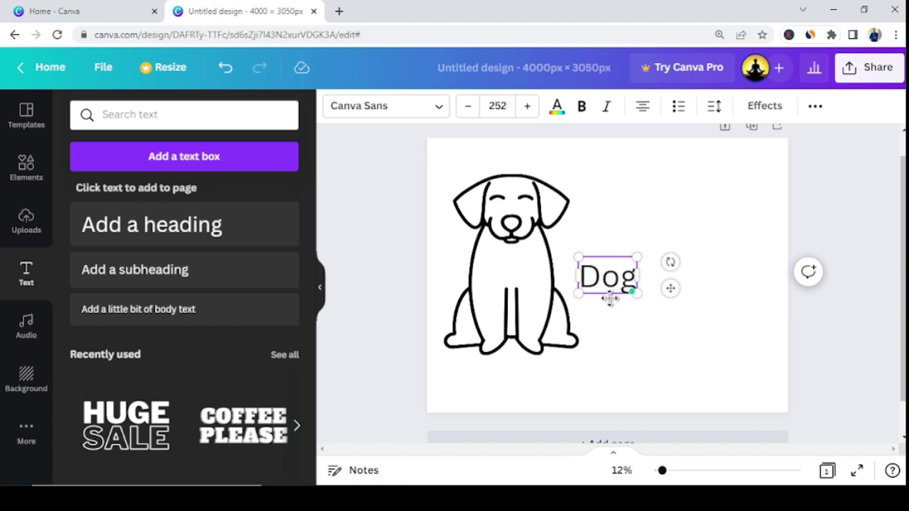
drag(609, 298, 510, 407)
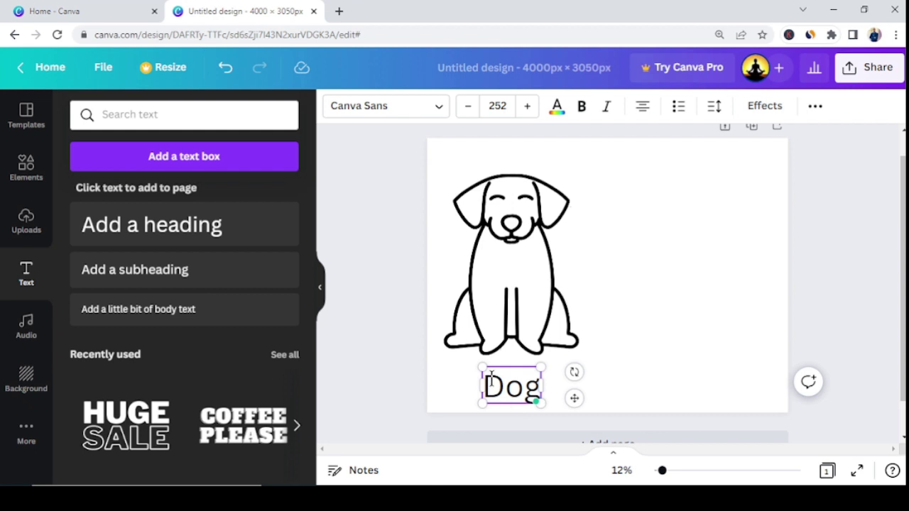
click(439, 109)
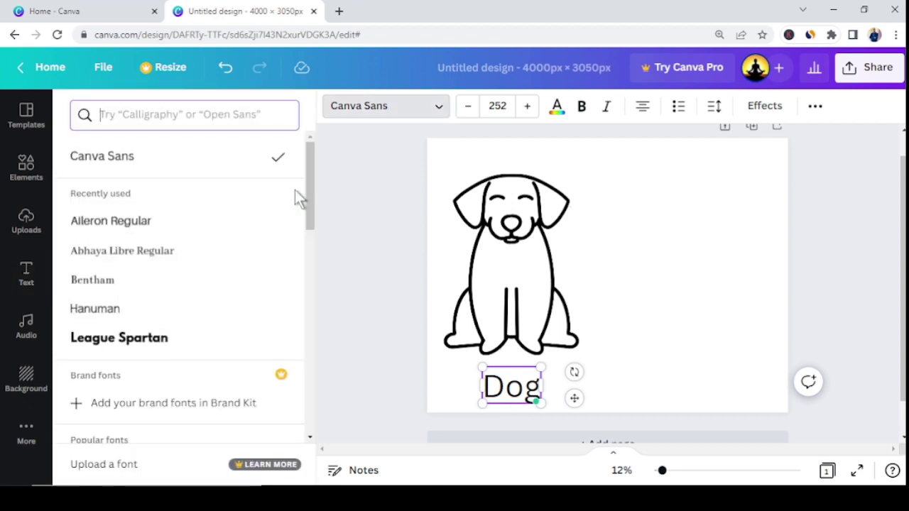
click(153, 338)
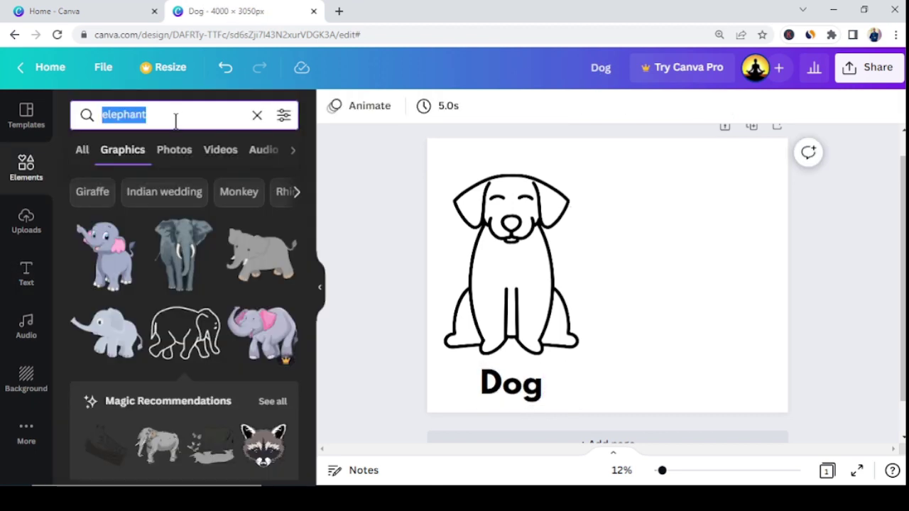
Add the outline elephant from an 'elephant' search, place it right of the dog, and enlarge it
text(elep)
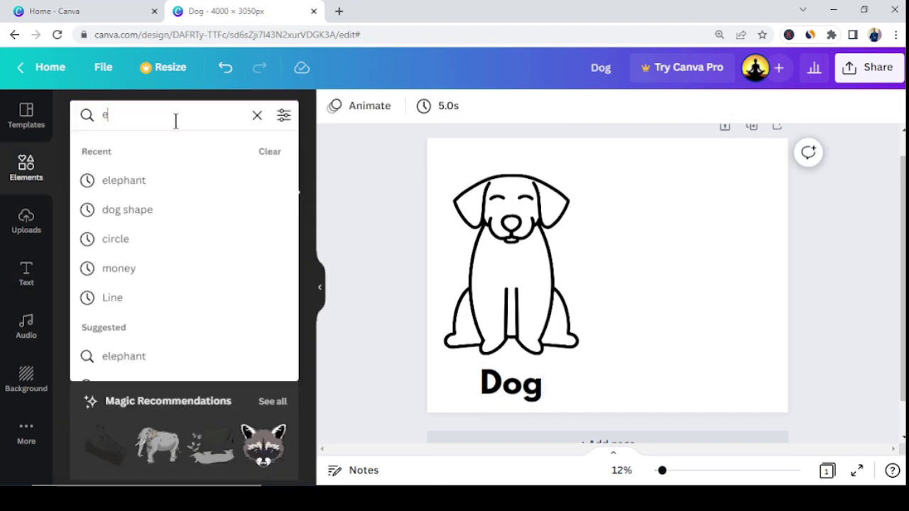
click(152, 183)
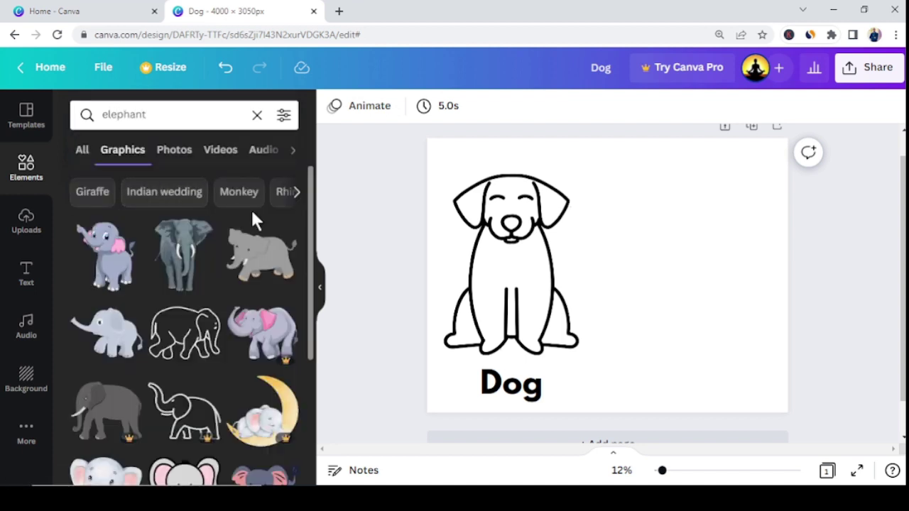
click(187, 338)
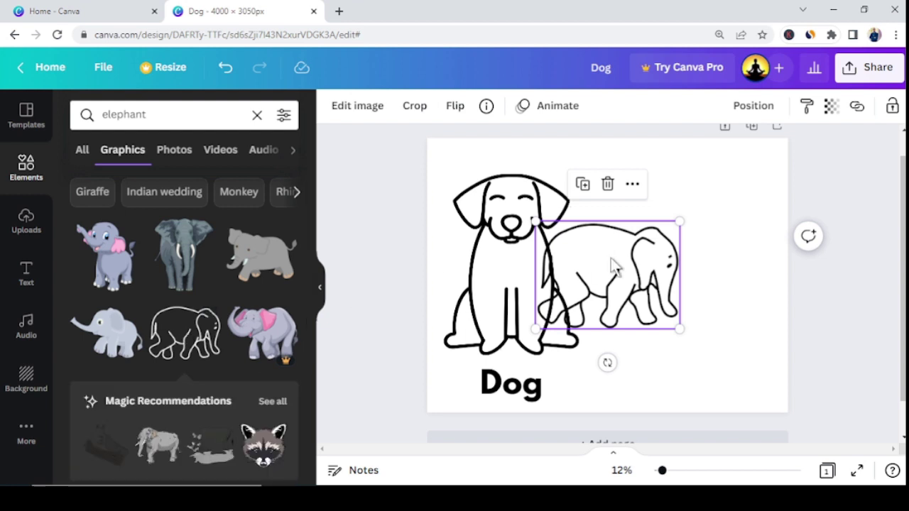
drag(627, 274, 693, 257)
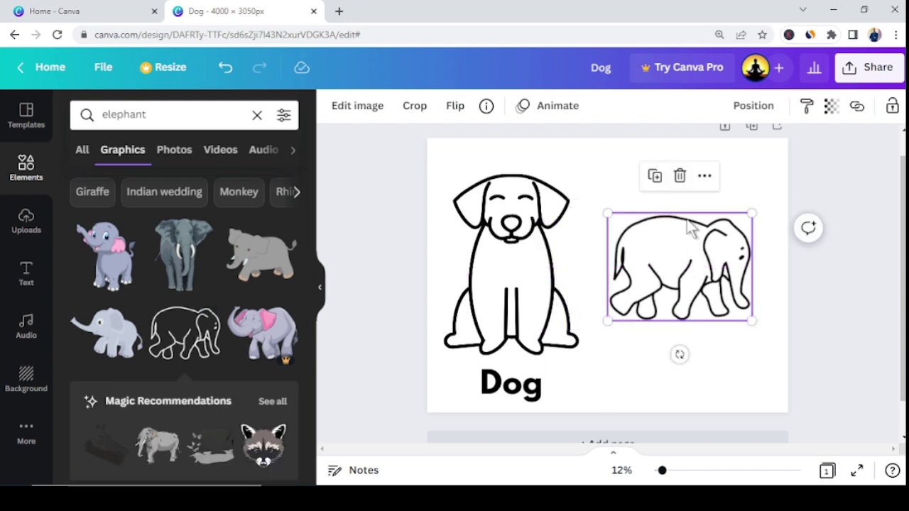
drag(606, 212, 601, 163)
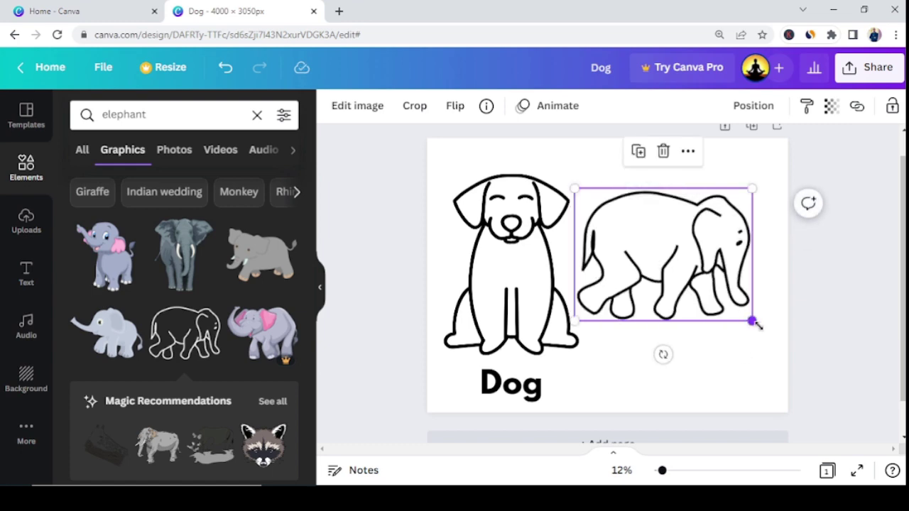
drag(754, 321, 776, 347)
click(26, 274)
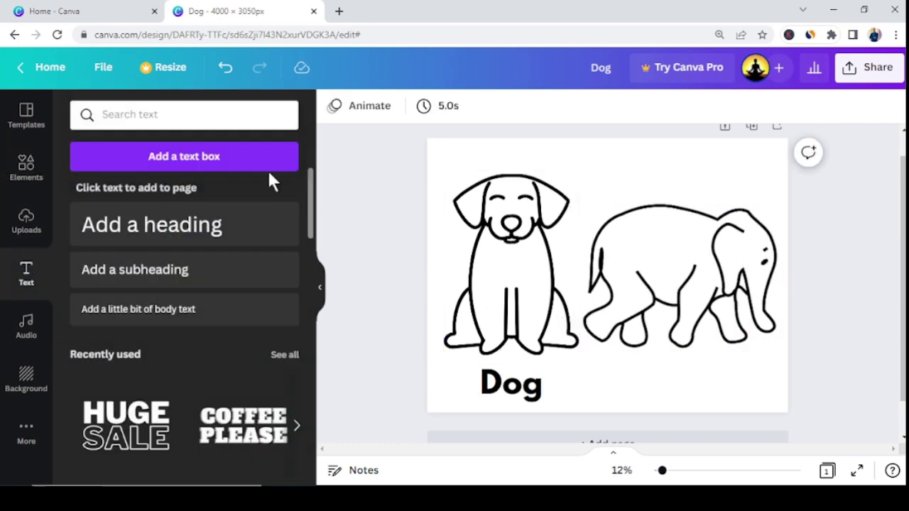
Add an 'Elephant' heading in League Spartan under the elephant, then deselect it
click(211, 234)
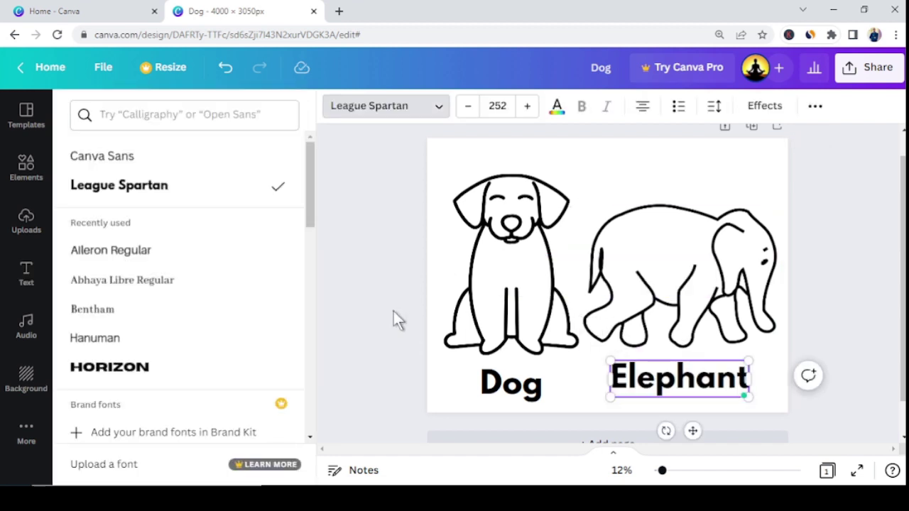
key(Escape)
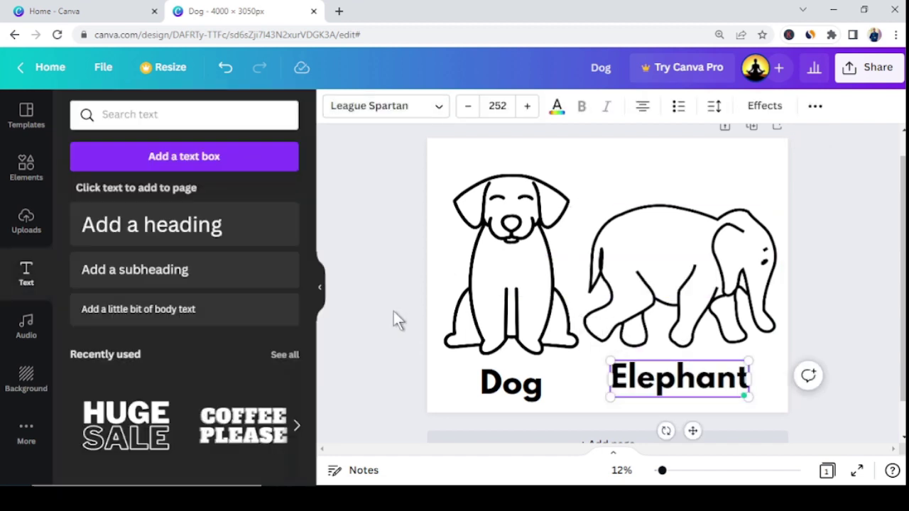
click(395, 324)
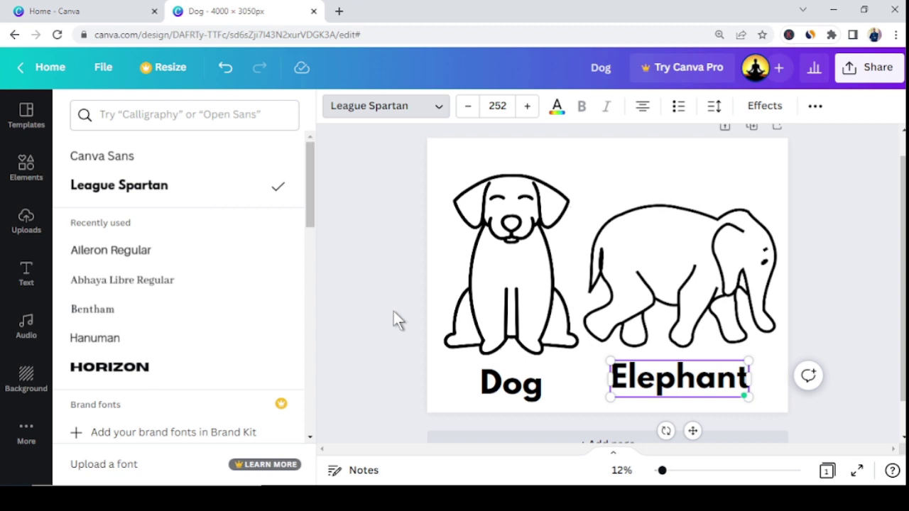
key(Escape)
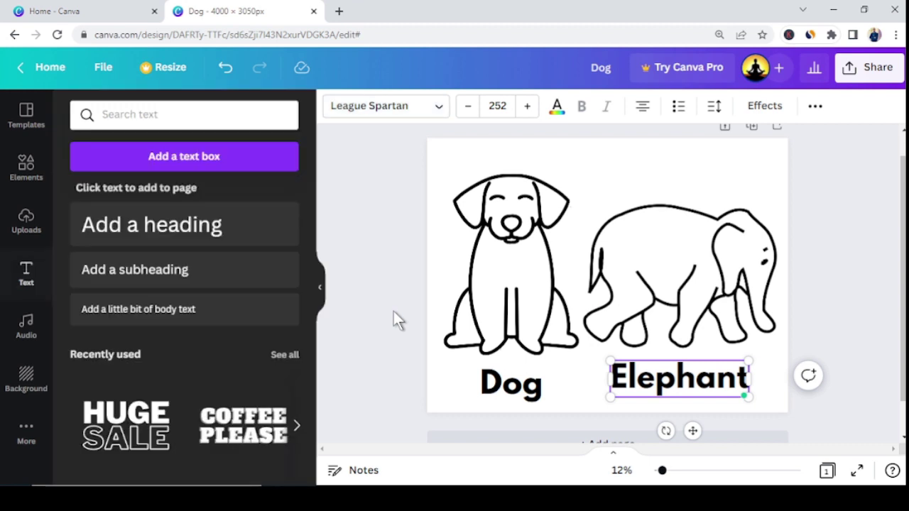
click(395, 322)
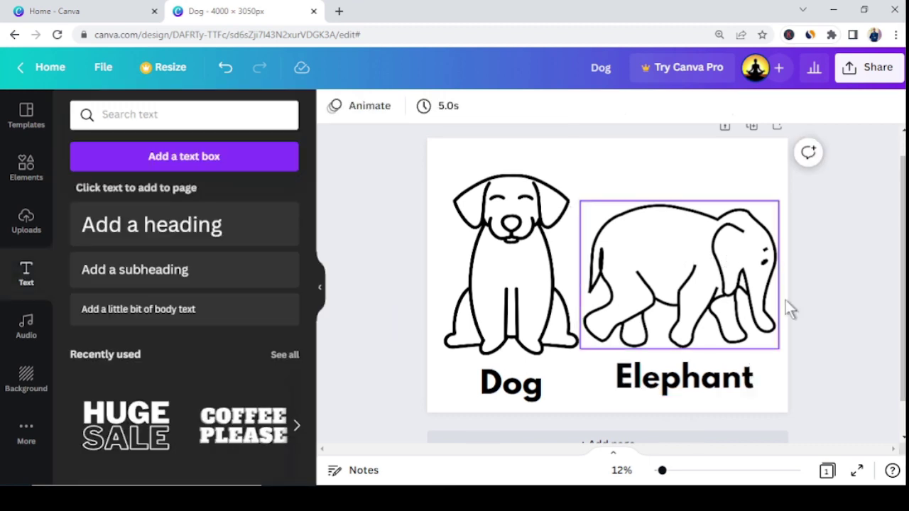
Append two blank pages after the Dog and Elephant page, then return to Page 1
scroll(632, 369, down, 1)
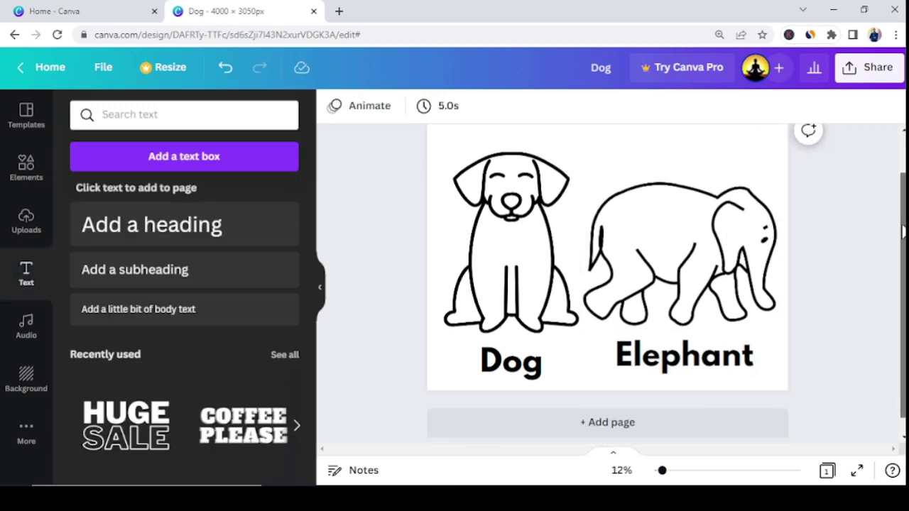
click(632, 414)
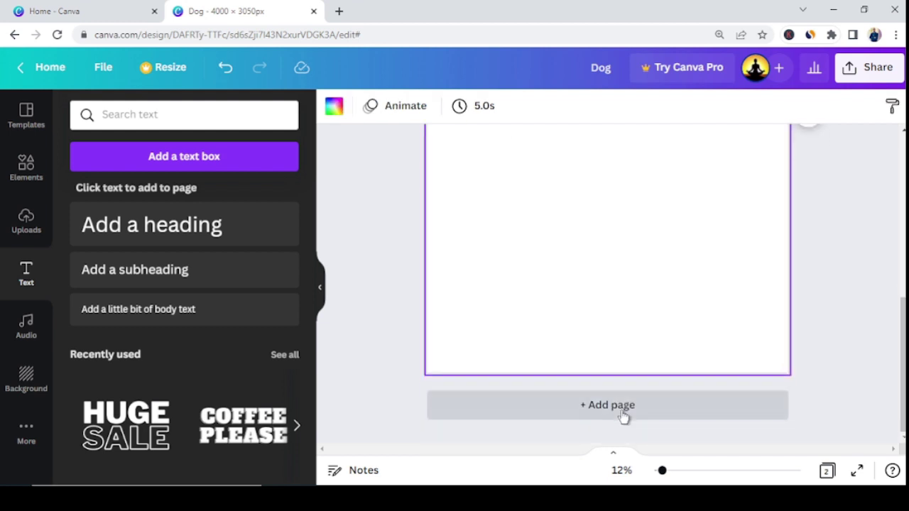
click(632, 414)
scroll(696, 343, up, 4)
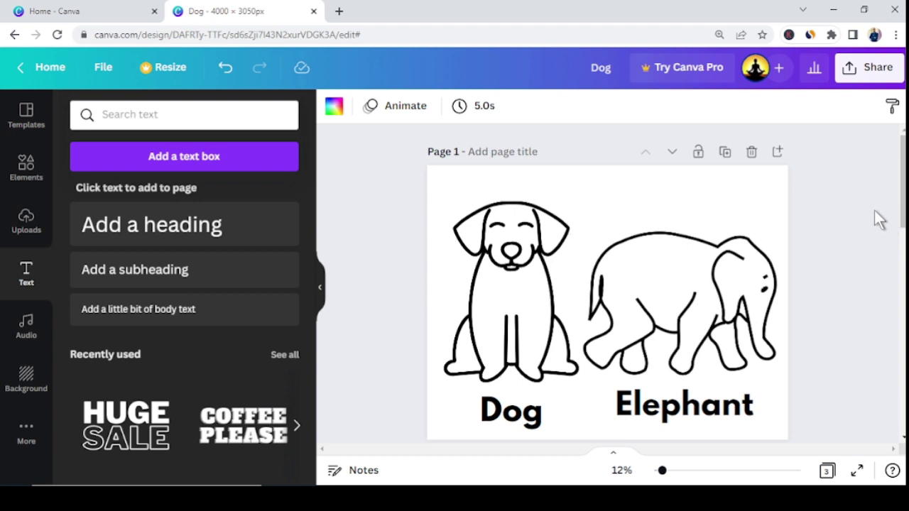
Download the three-page Dog design with file type set to PDF Print
click(869, 74)
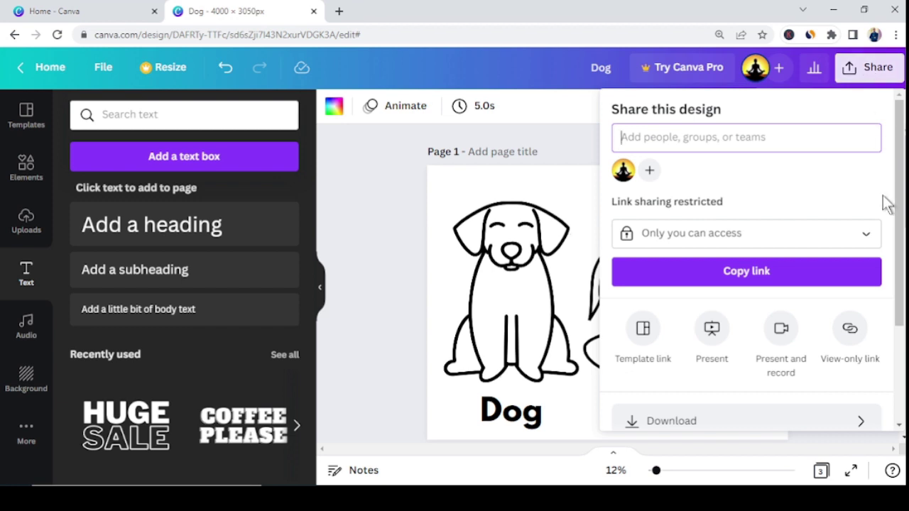
drag(899, 203, 886, 272)
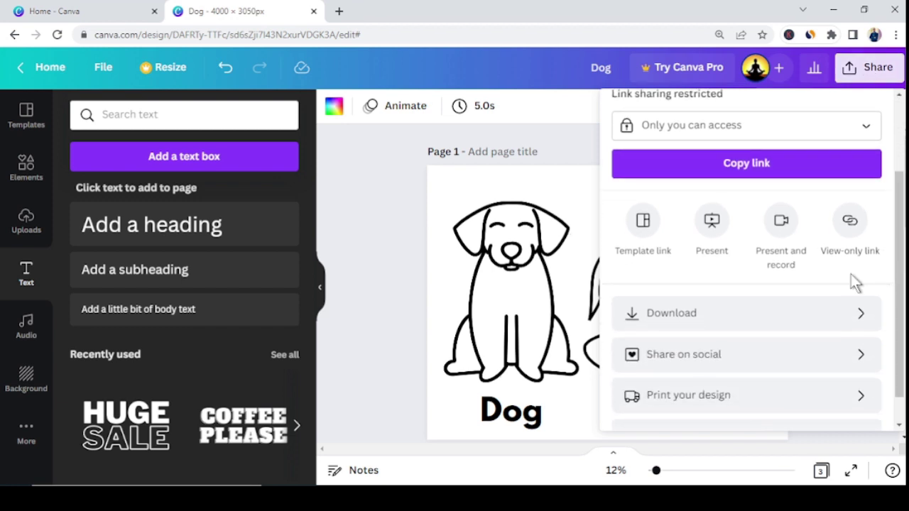
click(806, 313)
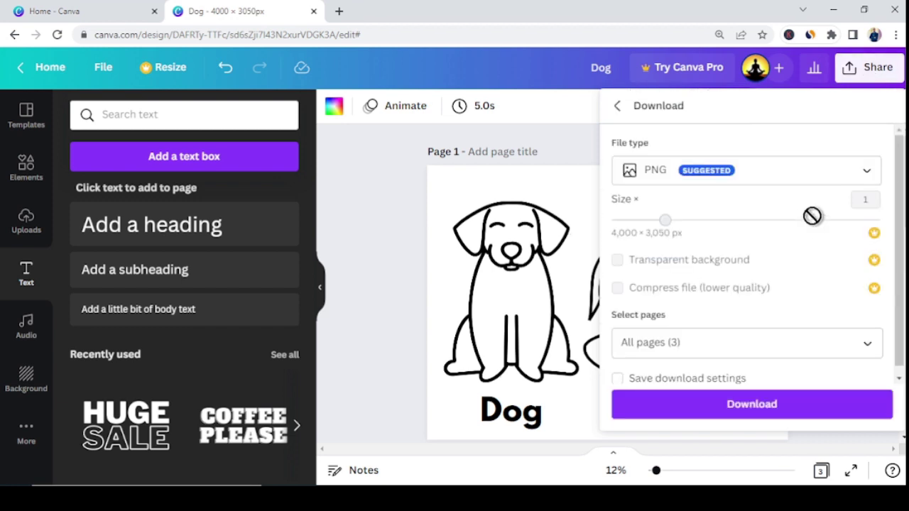
click(870, 177)
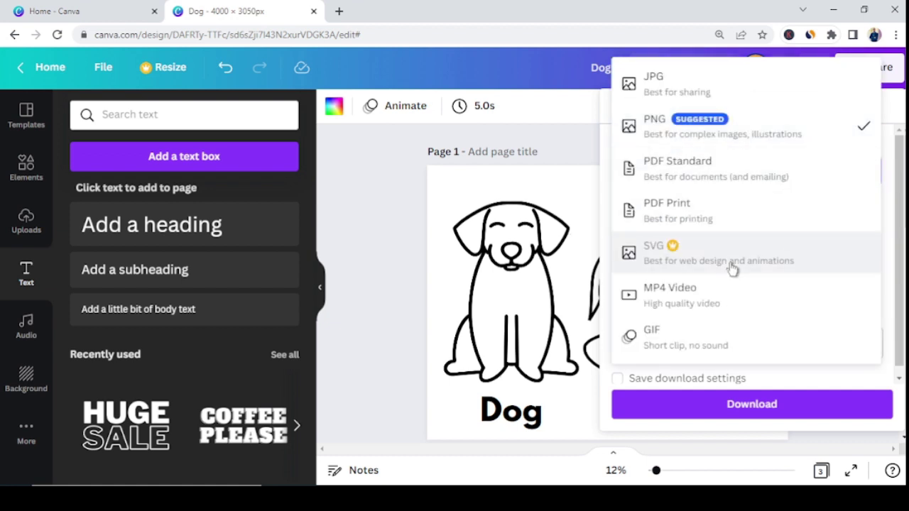
click(685, 217)
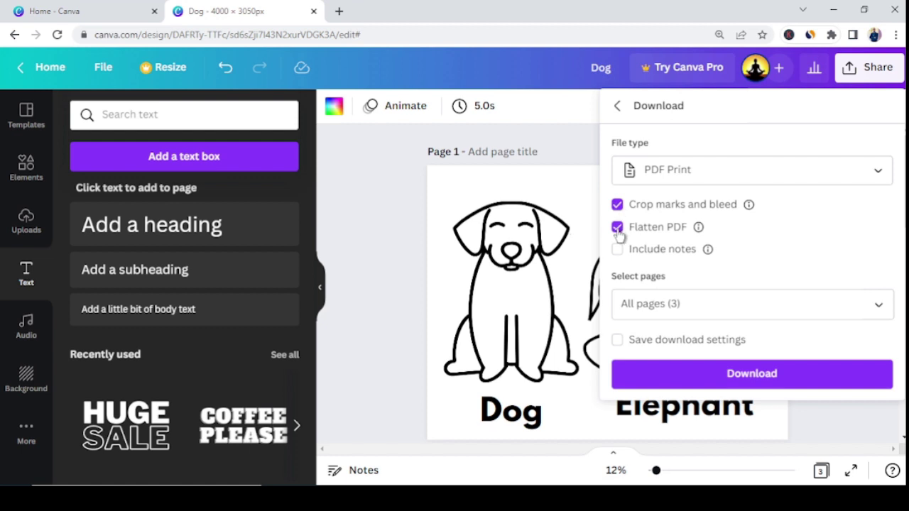
click(723, 382)
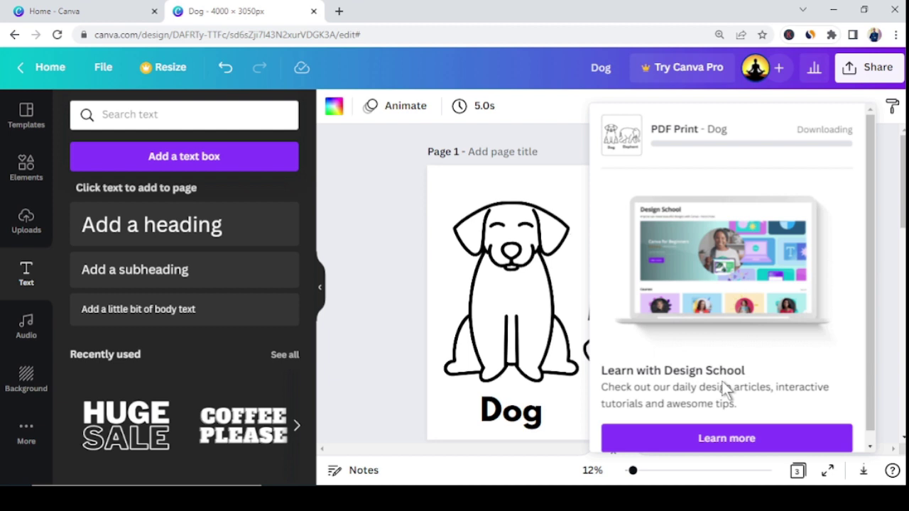